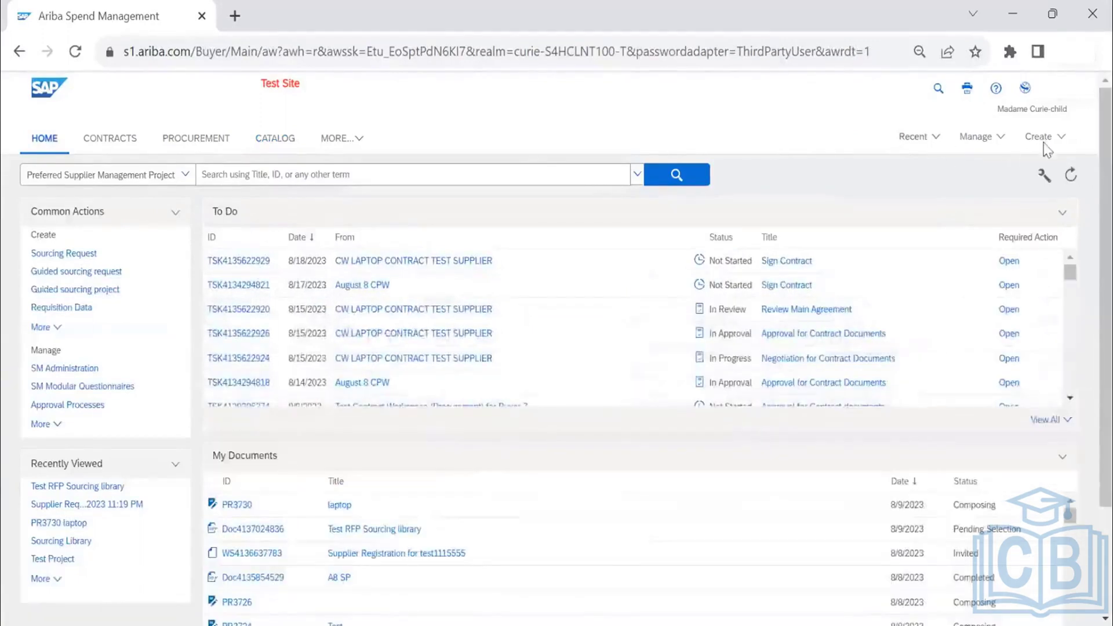
Start a new Contract Request (Procurement) from the Create menu
{"action": "left_click", "coordinate": [1040, 138]}
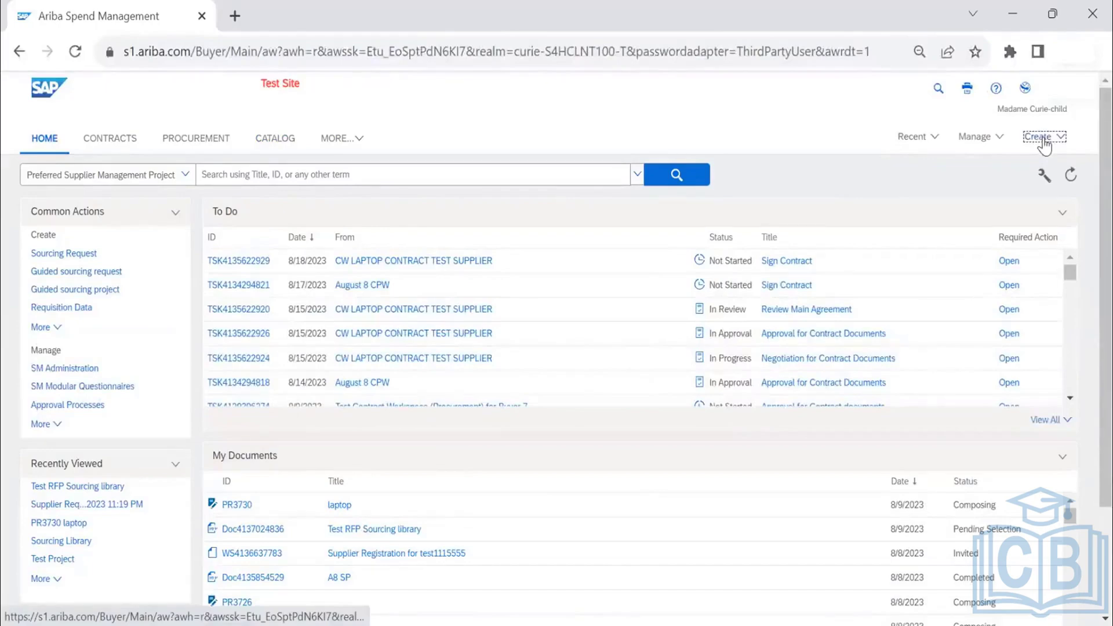
{"action": "left_click", "coordinate": [1043, 144]}
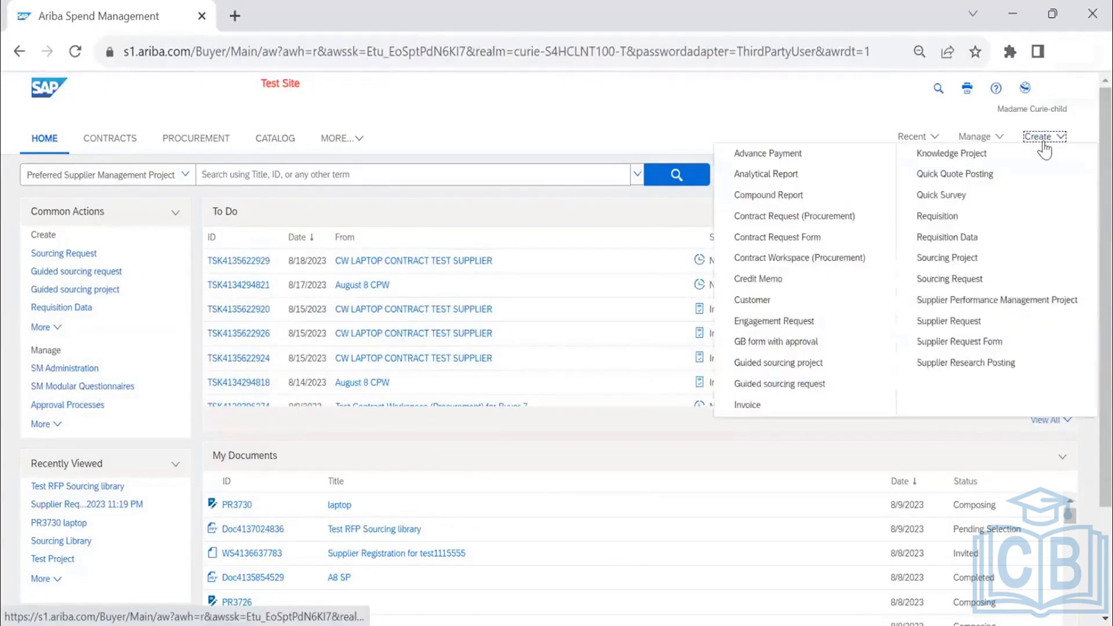
{"action": "left_click", "coordinate": [795, 222]}
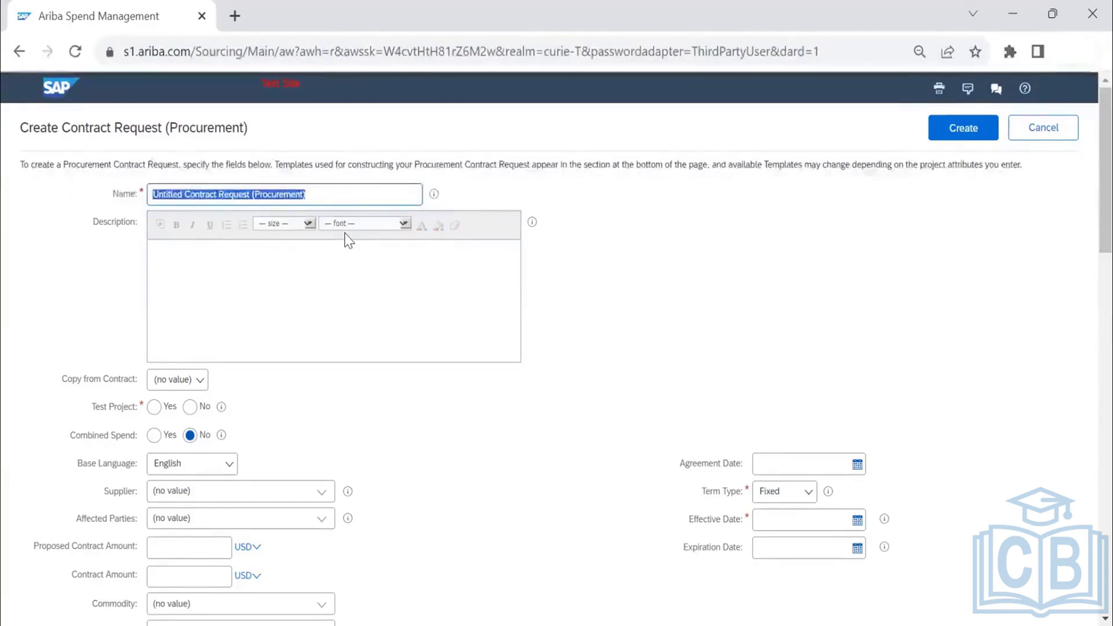
Name the request '9TH AUG CR CONTRACT REQUEST DEMO' and reuse that name as its description
{"action": "type", "text": "9TH AUG CR"}
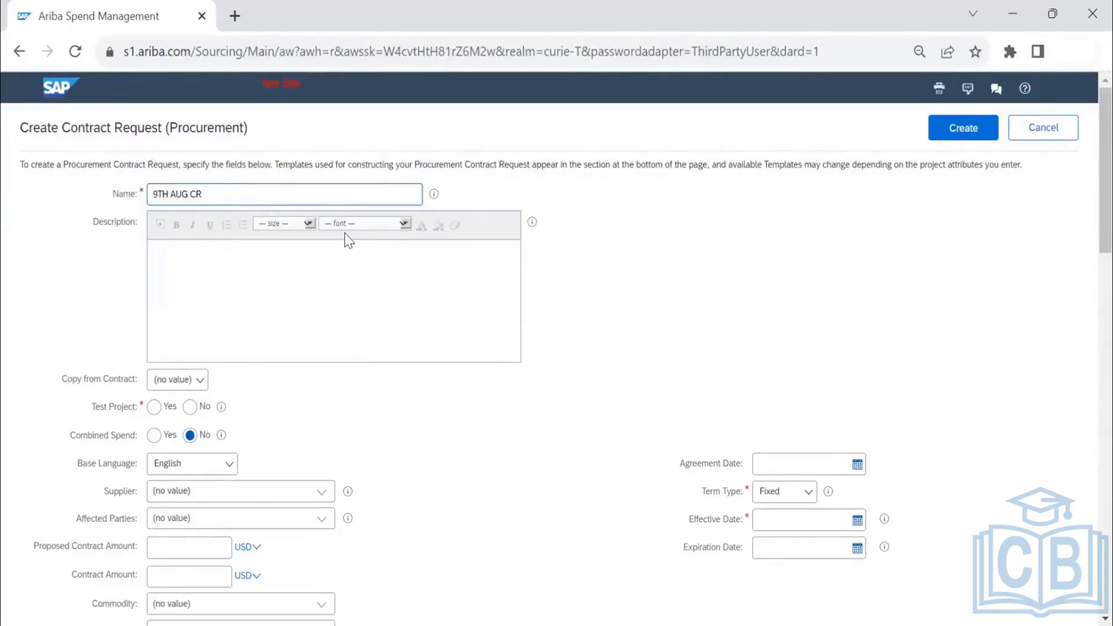
{"action": "type", "text": " CONTRACT REQUEST"}
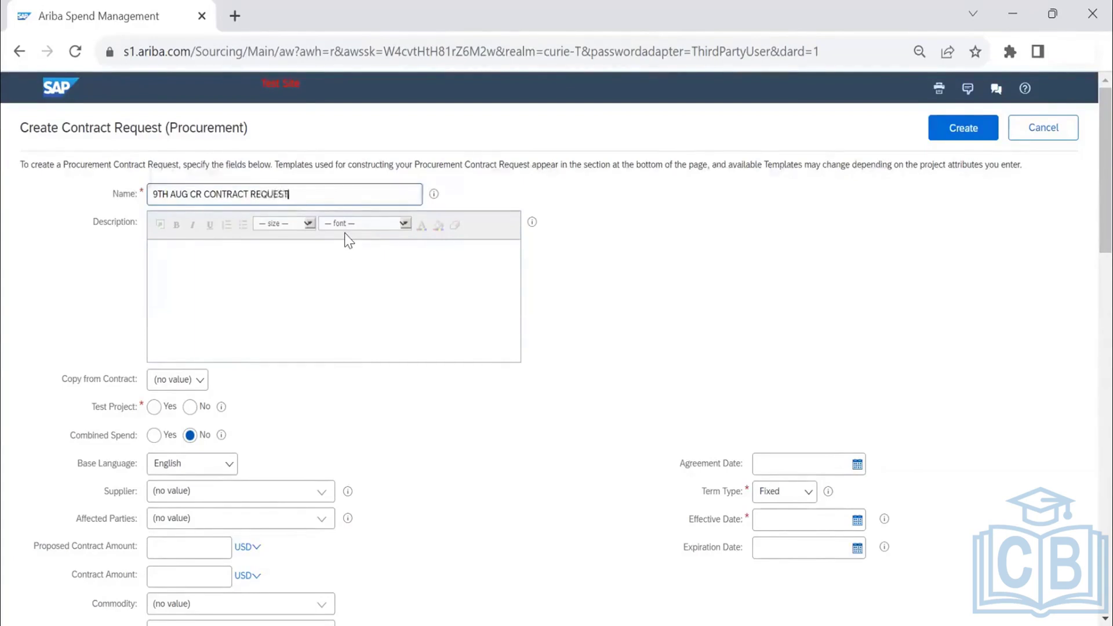
{"action": "type", "text": " DEMO"}
{"action": "key", "text": "ctrl+a"}
{"action": "key", "text": "ctrl+c"}
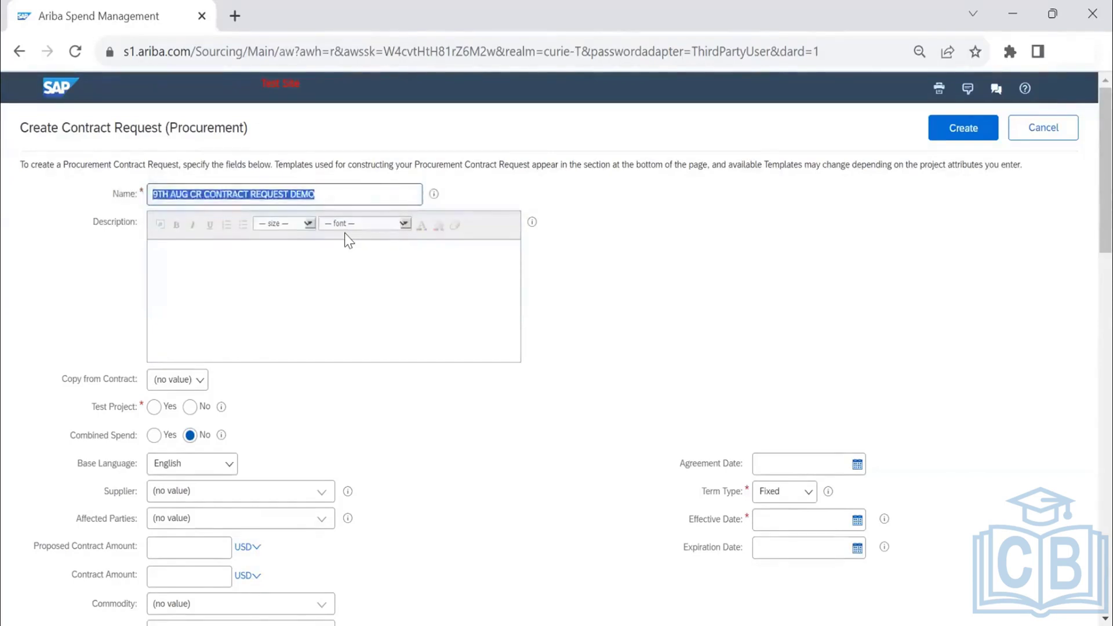
{"action": "left_click", "coordinate": [333, 269]}
{"action": "key", "text": "ctrl+v"}
Set Test Project to No and enter a contract amount of 100000
{"action": "scroll", "coordinate": [336, 341], "scroll_direction": "down", "scroll_amount": 2}
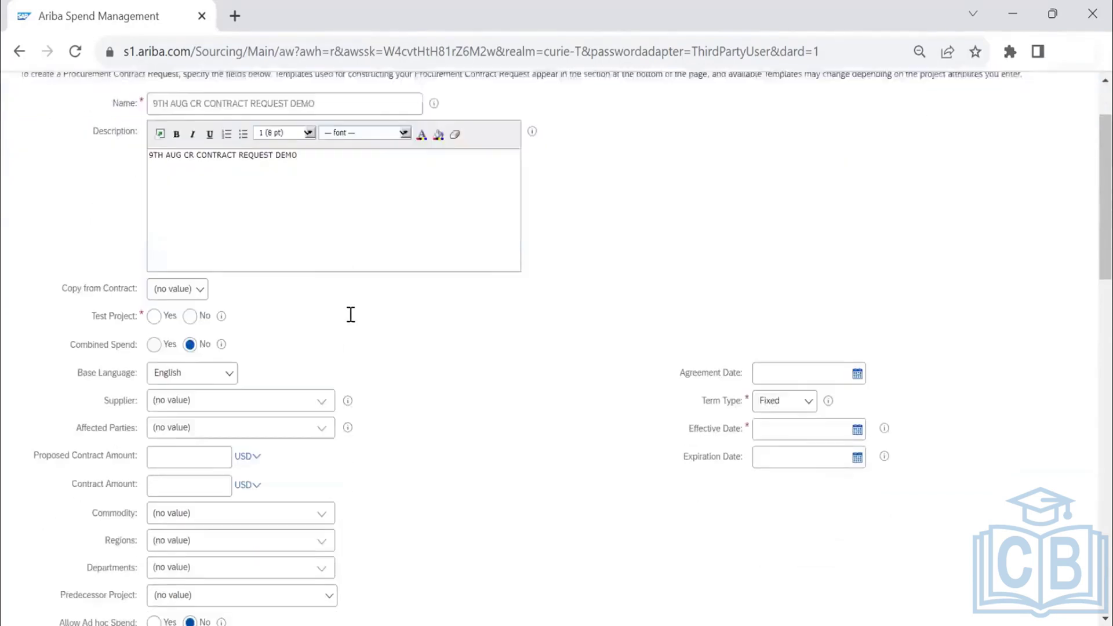
{"action": "left_click", "coordinate": [189, 316]}
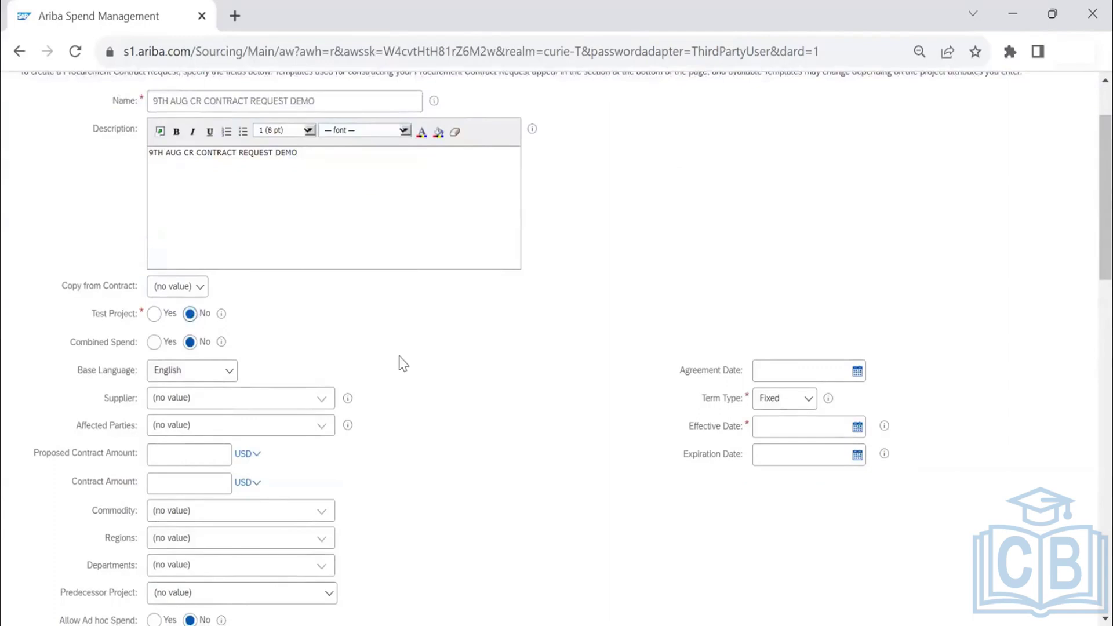
{"action": "scroll", "coordinate": [400, 362], "scroll_direction": "down", "scroll_amount": 4}
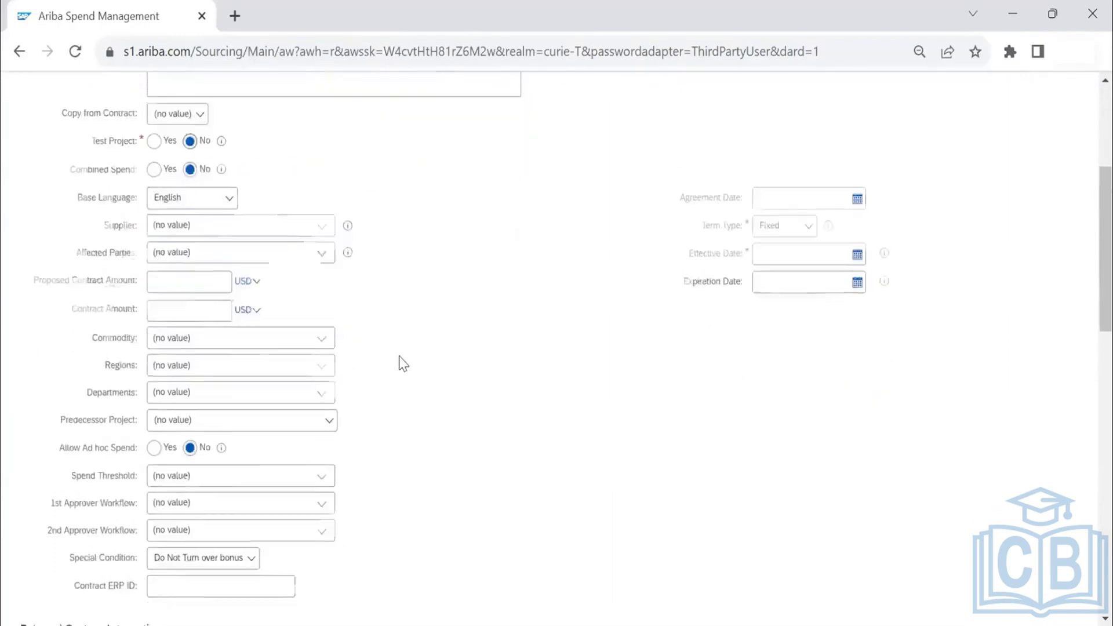
{"action": "left_click", "coordinate": [182, 297]}
{"action": "type", "text": "100000"}
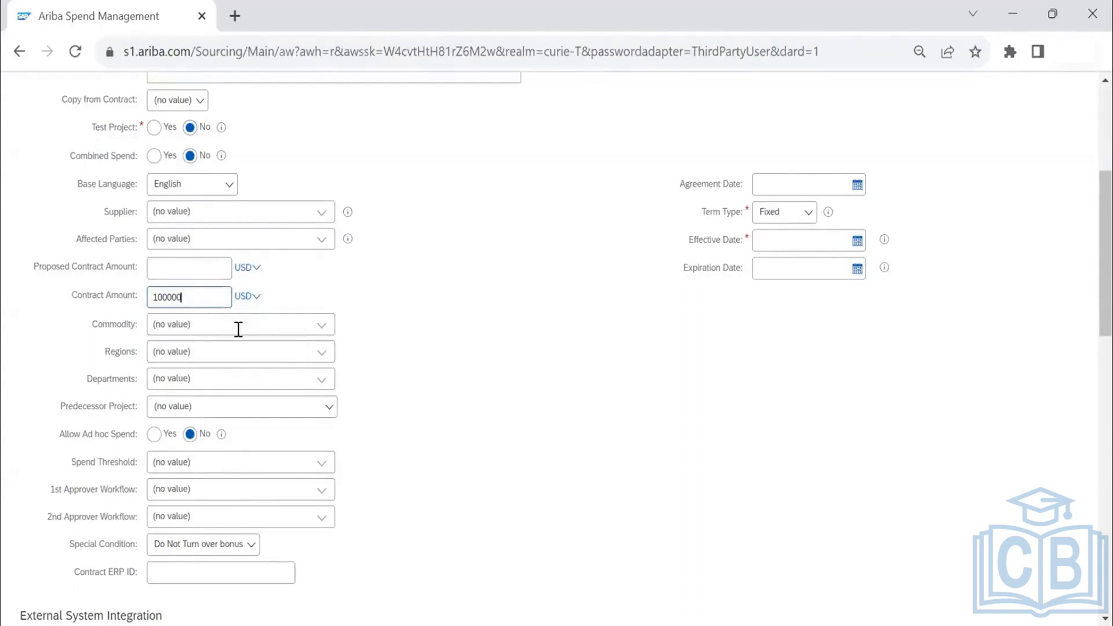
Choose commodity Laptop 1022, effective date 08/01/2023 and expiration date 09/30/2023
{"action": "left_click", "coordinate": [322, 339]}
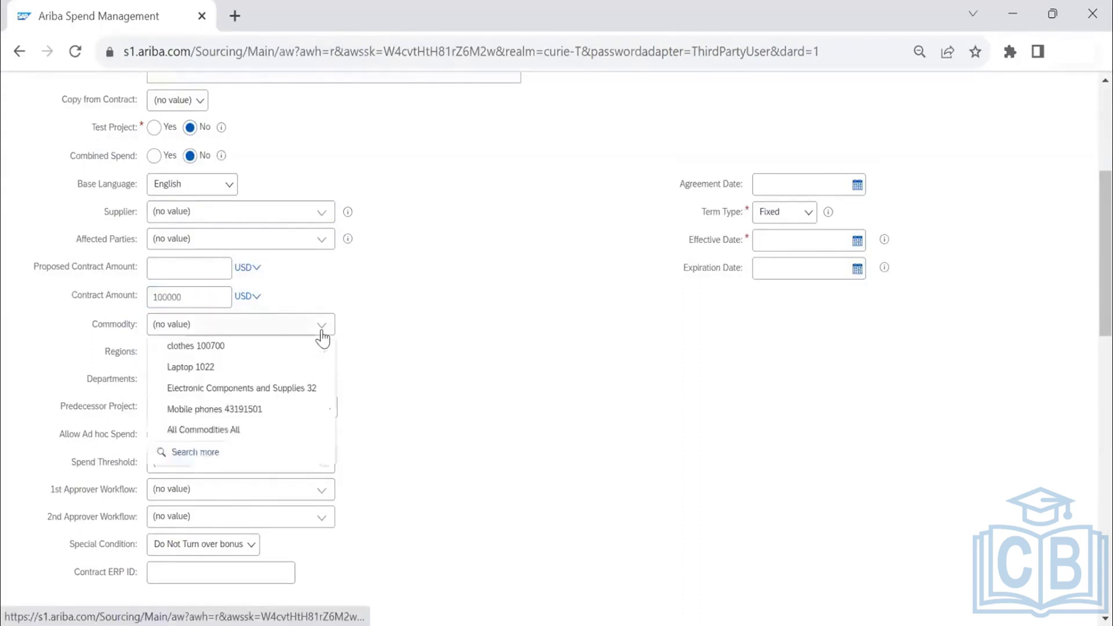
{"action": "left_click", "coordinate": [298, 385]}
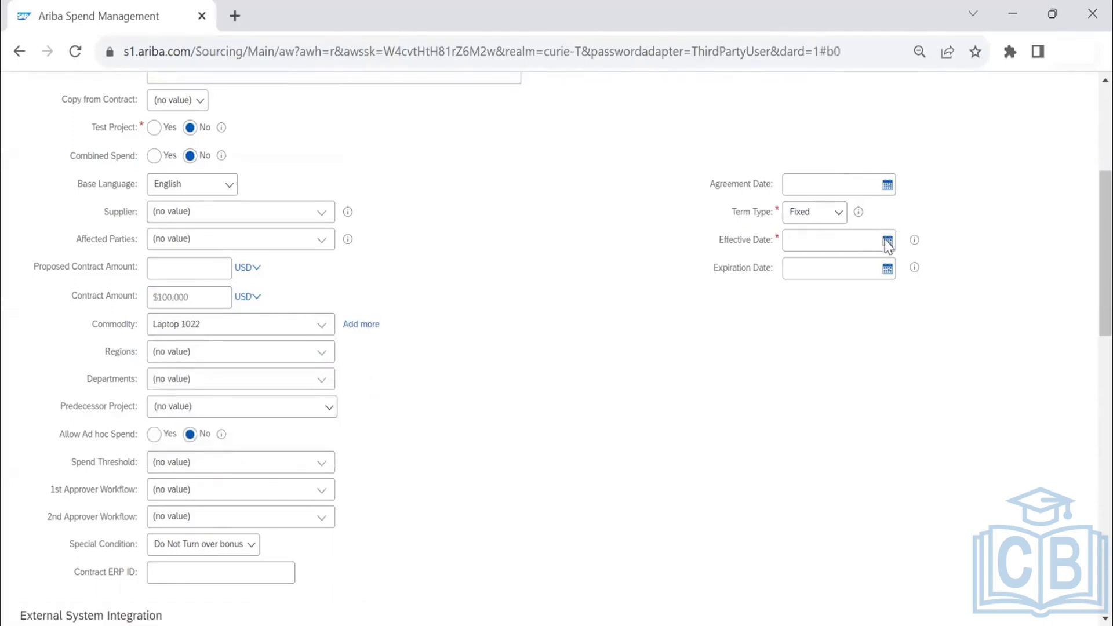
{"action": "left_click", "coordinate": [887, 241]}
{"action": "left_click", "coordinate": [832, 300]}
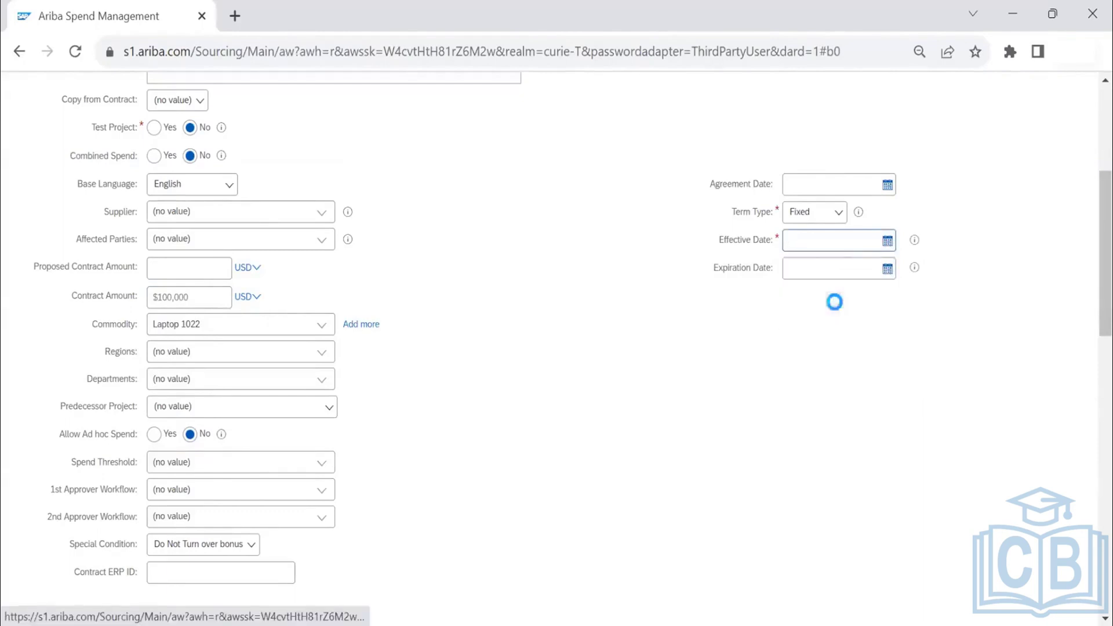
{"action": "left_click", "coordinate": [888, 270]}
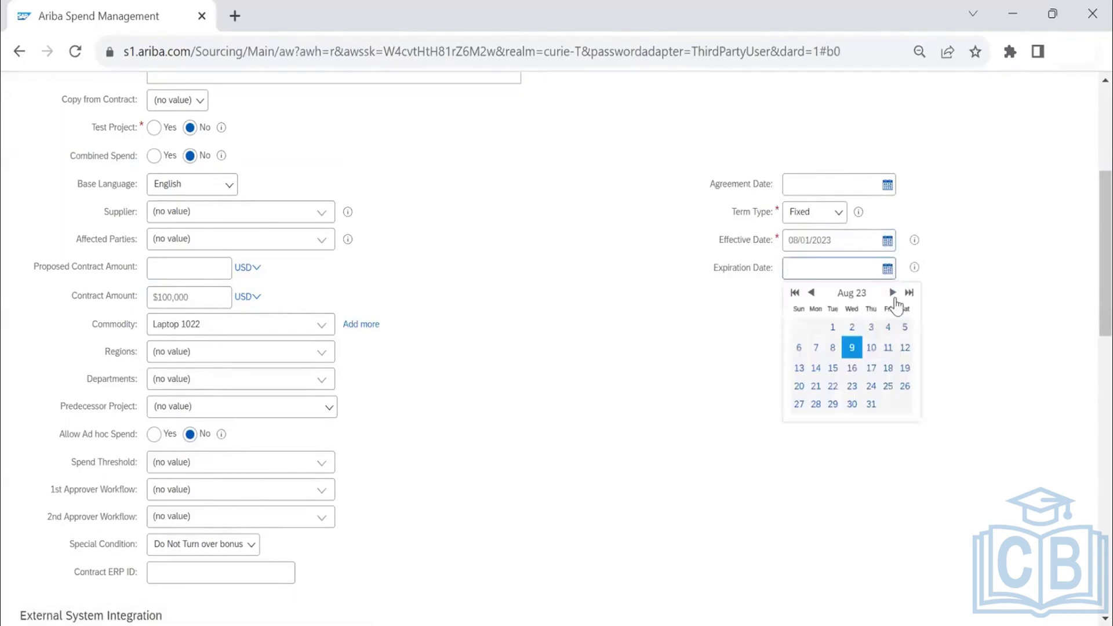
{"action": "left_click", "coordinate": [893, 293]}
{"action": "left_click", "coordinate": [897, 398]}
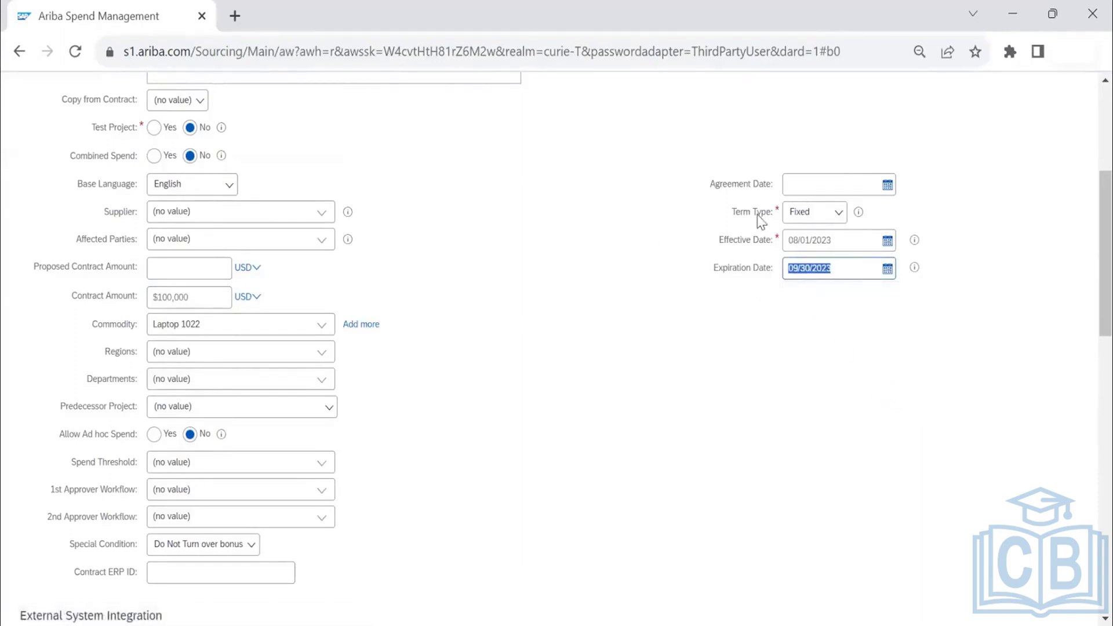
Set the agreement date to 08/01/2023
{"action": "left_click", "coordinate": [888, 186]}
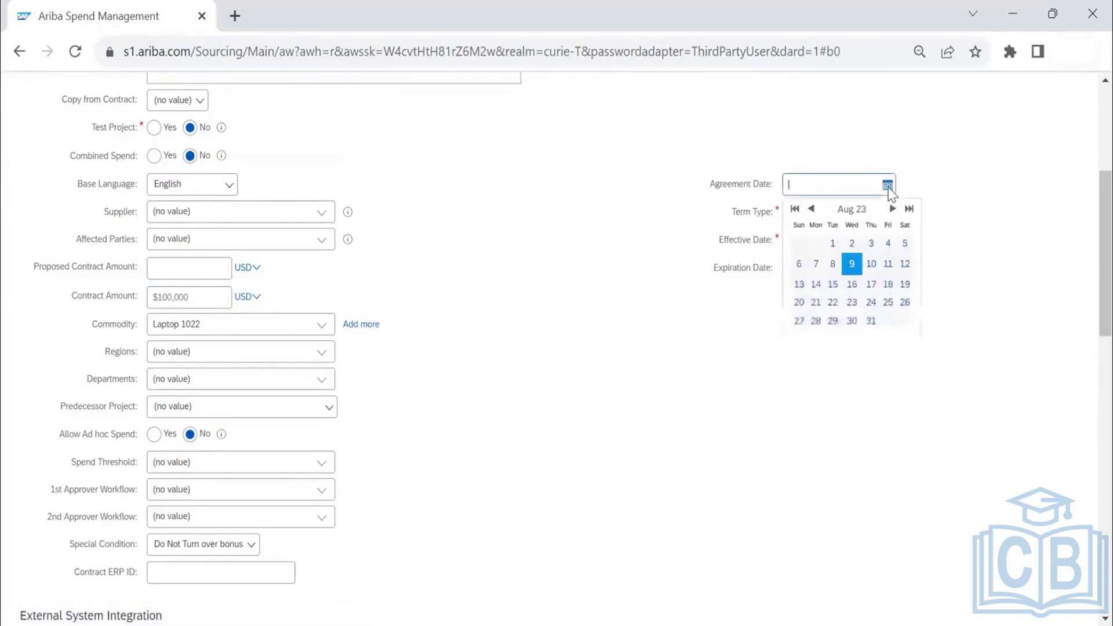
{"action": "left_click", "coordinate": [832, 243]}
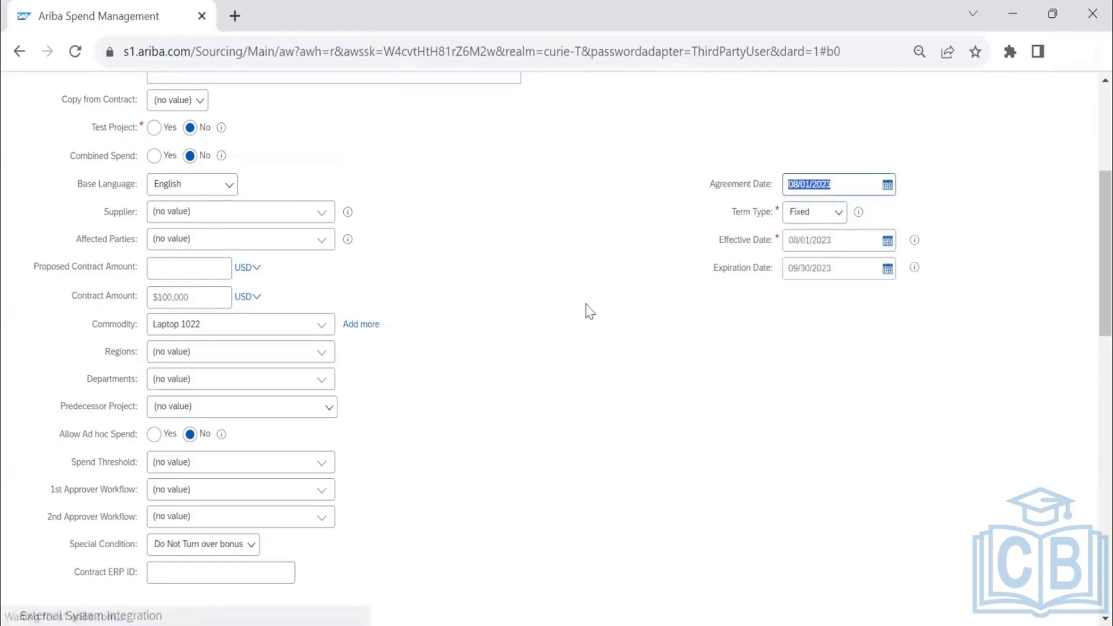
{"action": "scroll", "coordinate": [572, 313], "scroll_direction": "down", "scroll_amount": 2}
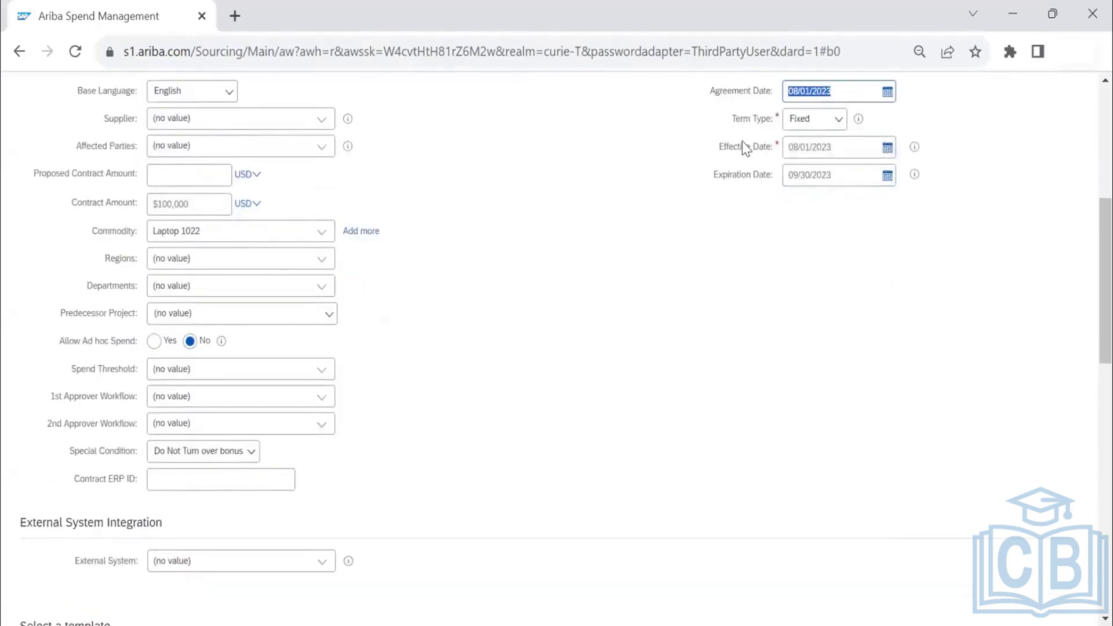
{"action": "left_click", "coordinate": [722, 157]}
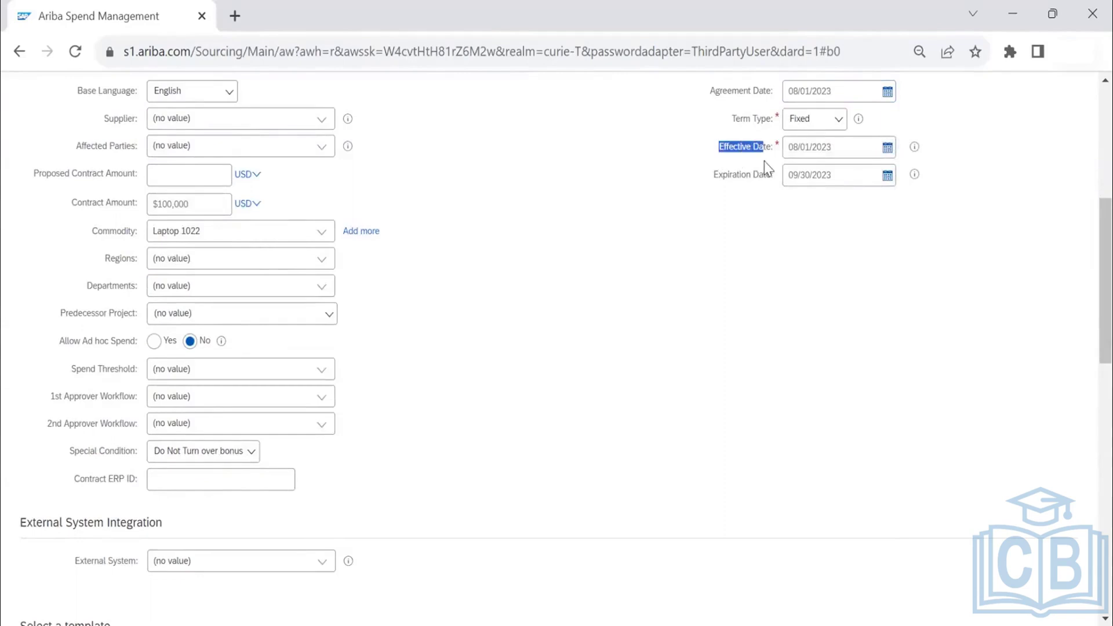
{"action": "left_click_drag", "start_coordinate": [764, 161], "coordinate": [768, 161]}
Keep the CONTRACT PROJECT MOHAN template selected and create the contract request
{"action": "scroll", "coordinate": [450, 350], "scroll_direction": "down", "scroll_amount": 3}
{"action": "scroll", "coordinate": [451, 352], "scroll_direction": "down", "scroll_amount": 2}
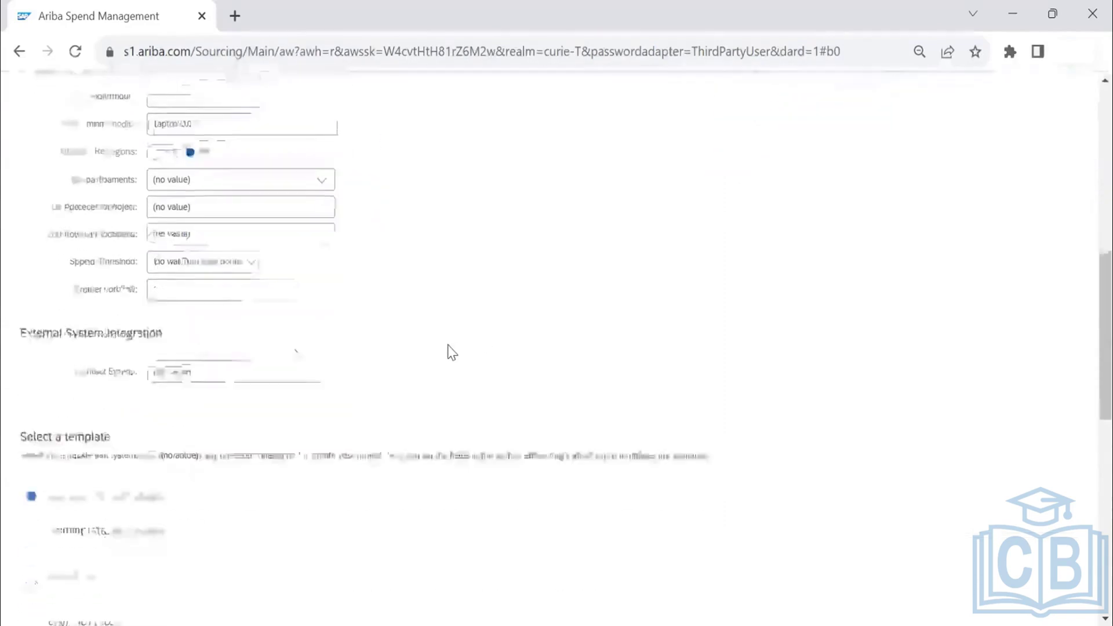
{"action": "scroll", "coordinate": [440, 356], "scroll_direction": "down", "scroll_amount": 3}
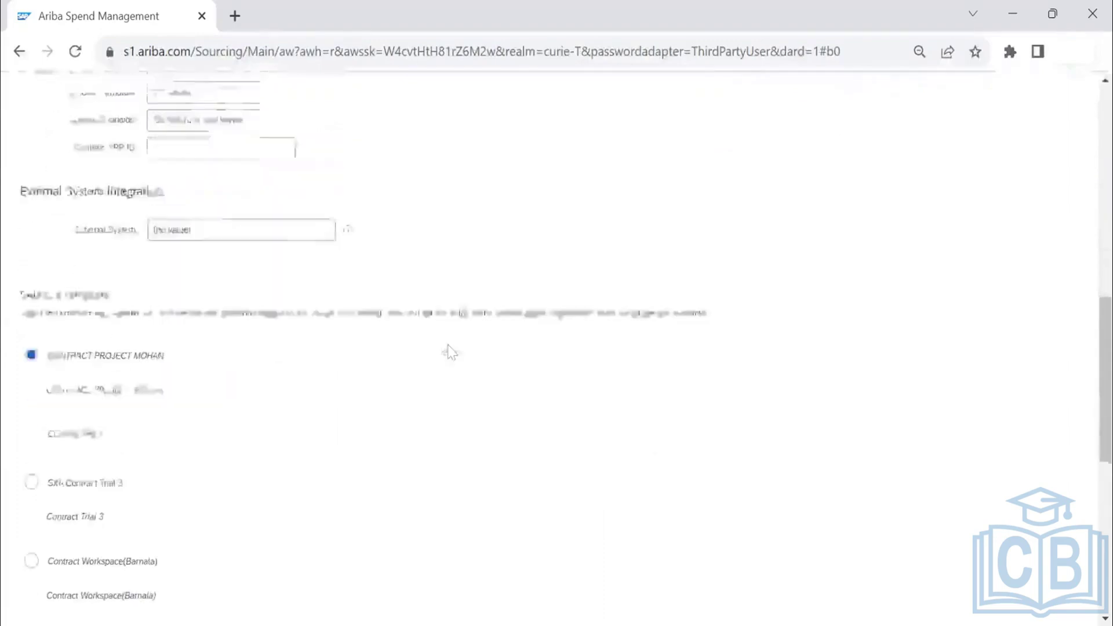
{"action": "scroll", "coordinate": [122, 435], "scroll_direction": "down", "scroll_amount": 3}
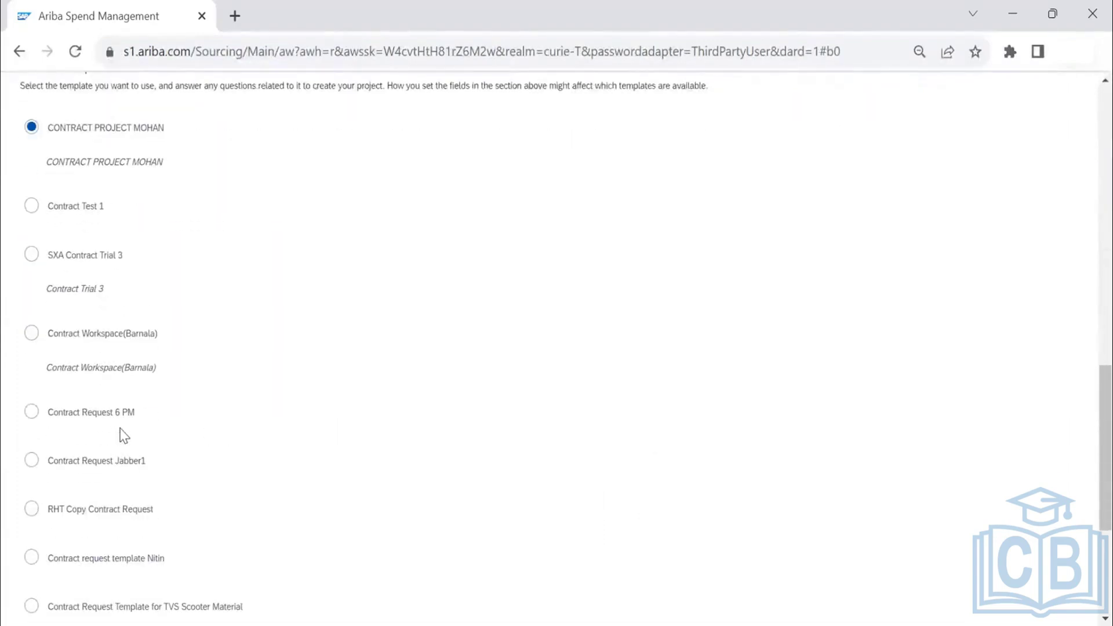
{"action": "scroll", "coordinate": [123, 435], "scroll_direction": "down", "scroll_amount": 5}
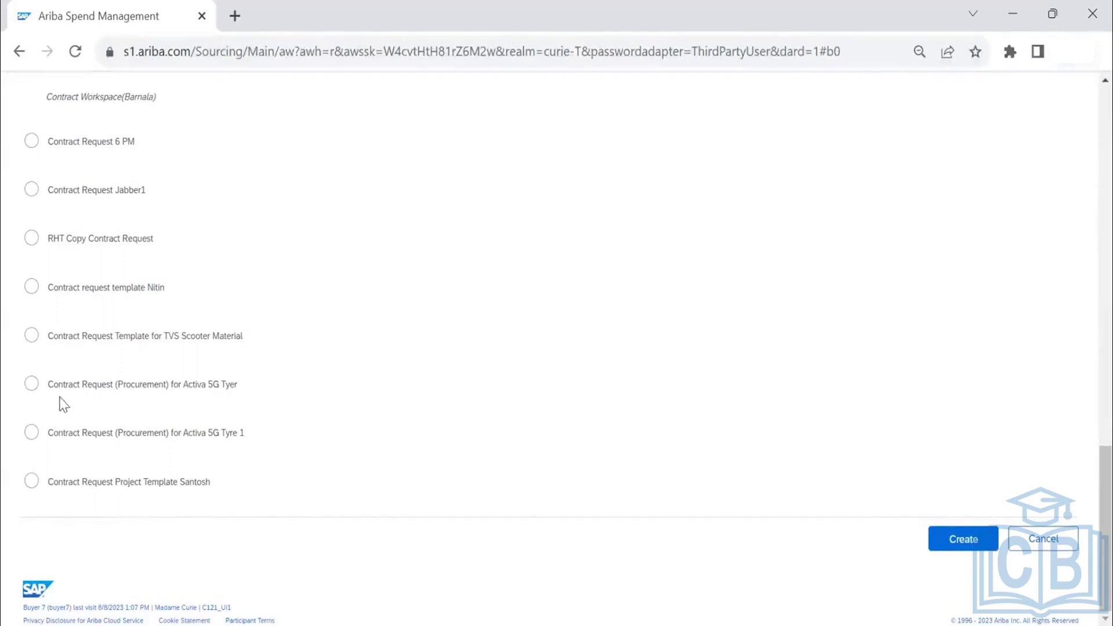
{"action": "scroll", "coordinate": [40, 232], "scroll_direction": "up", "scroll_amount": 5}
{"action": "scroll", "coordinate": [744, 506], "scroll_direction": "down", "scroll_amount": 5}
{"action": "left_click", "coordinate": [962, 539]}
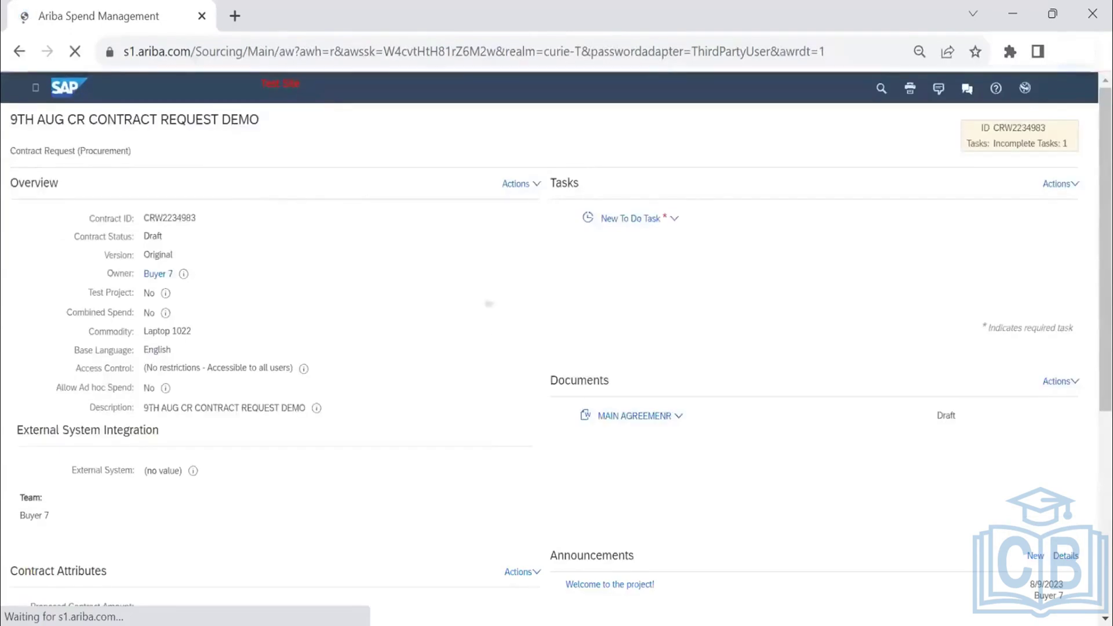
Switch the contract request to its full view
{"action": "left_click", "coordinate": [526, 191]}
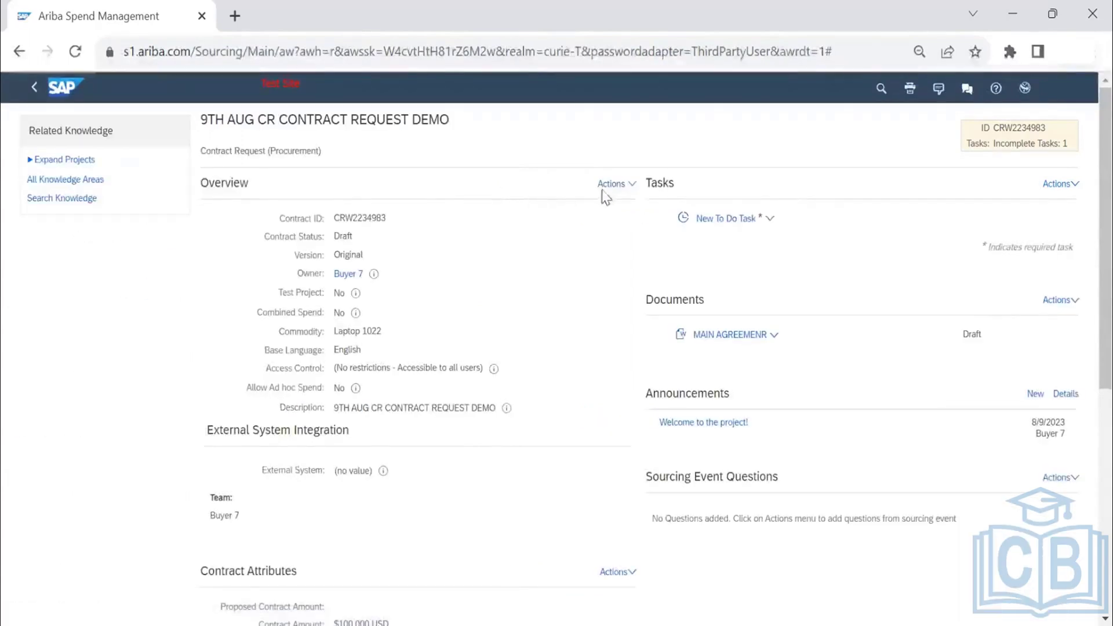
{"action": "left_click", "coordinate": [607, 190]}
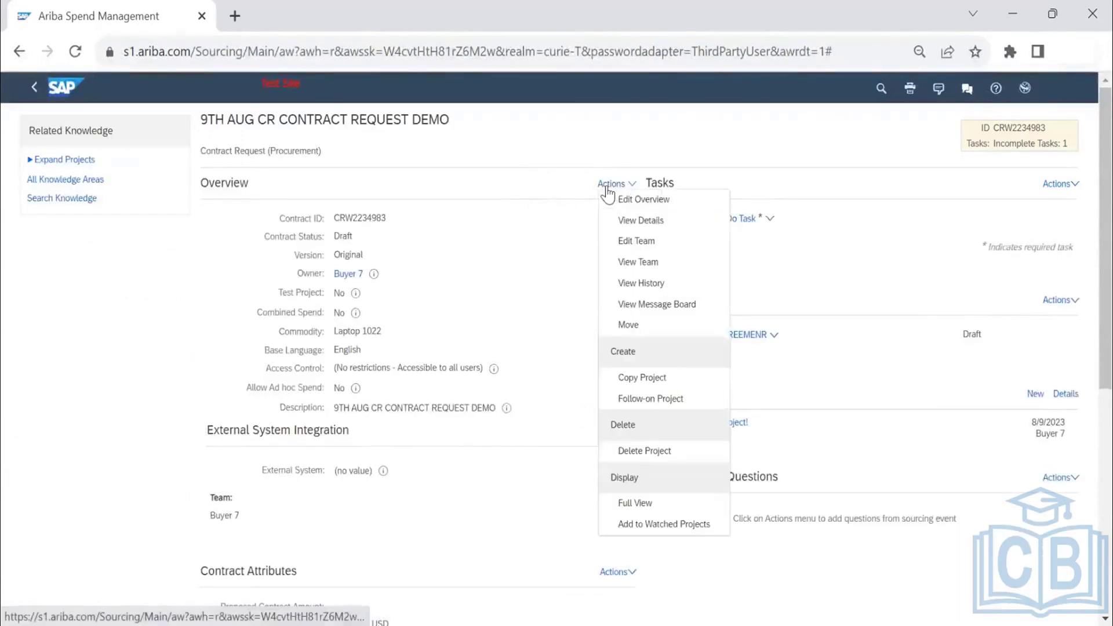
{"action": "left_click", "coordinate": [639, 568]}
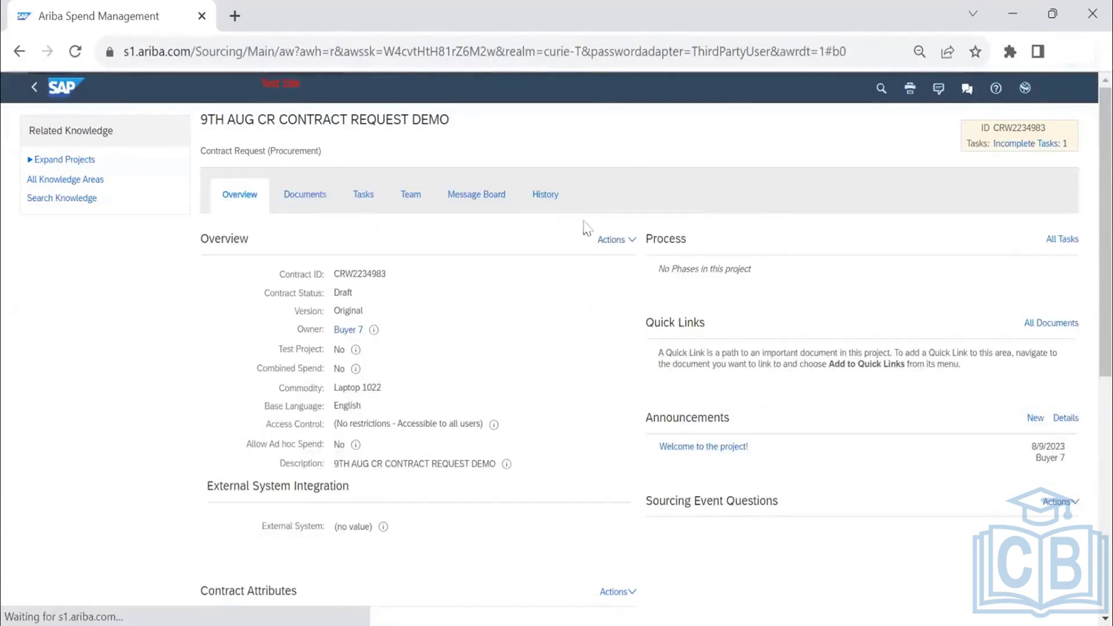
{"action": "scroll", "coordinate": [516, 314], "scroll_direction": "down", "scroll_amount": 3}
{"action": "scroll", "coordinate": [515, 314], "scroll_direction": "down", "scroll_amount": 4}
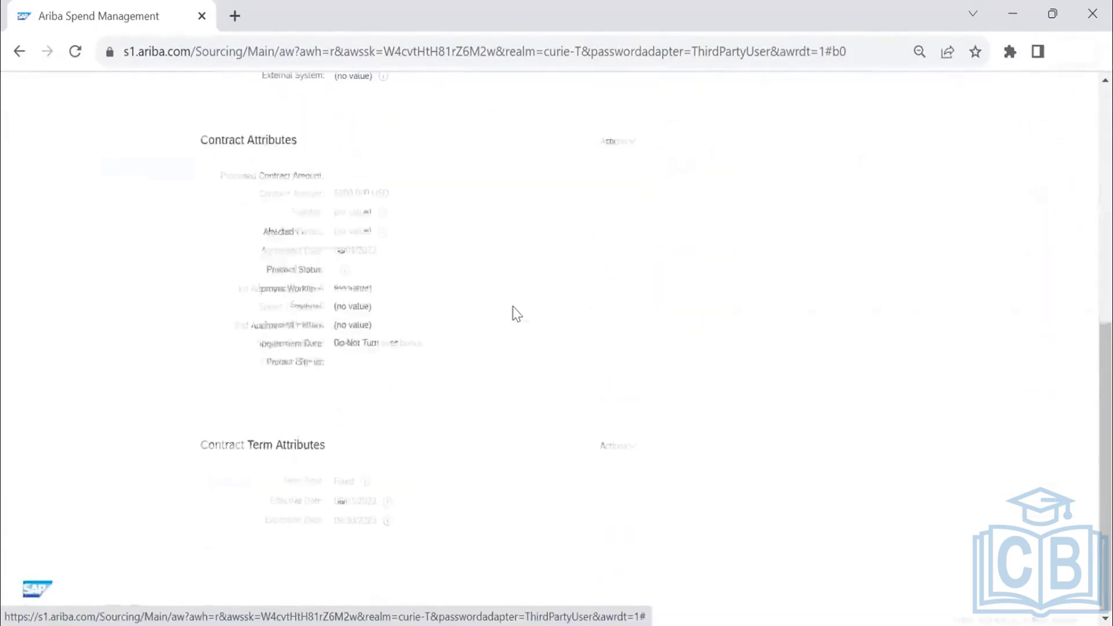
{"action": "scroll", "coordinate": [516, 314], "scroll_direction": "up", "scroll_amount": 8}
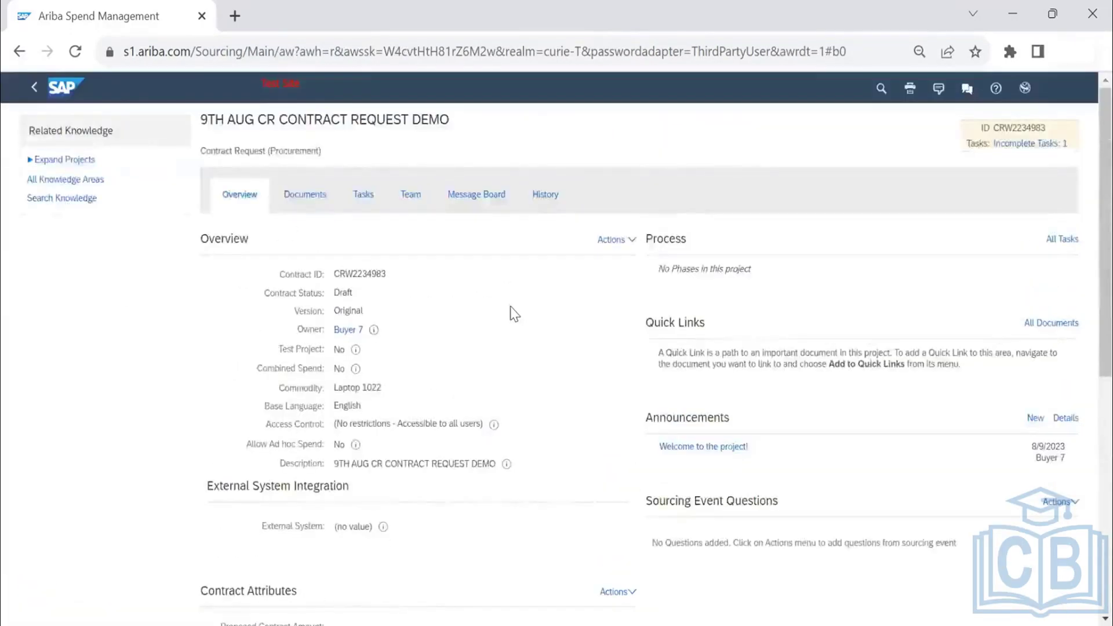
Mark the New To Do Task complete, then return to the Overview
{"action": "left_click", "coordinate": [309, 204]}
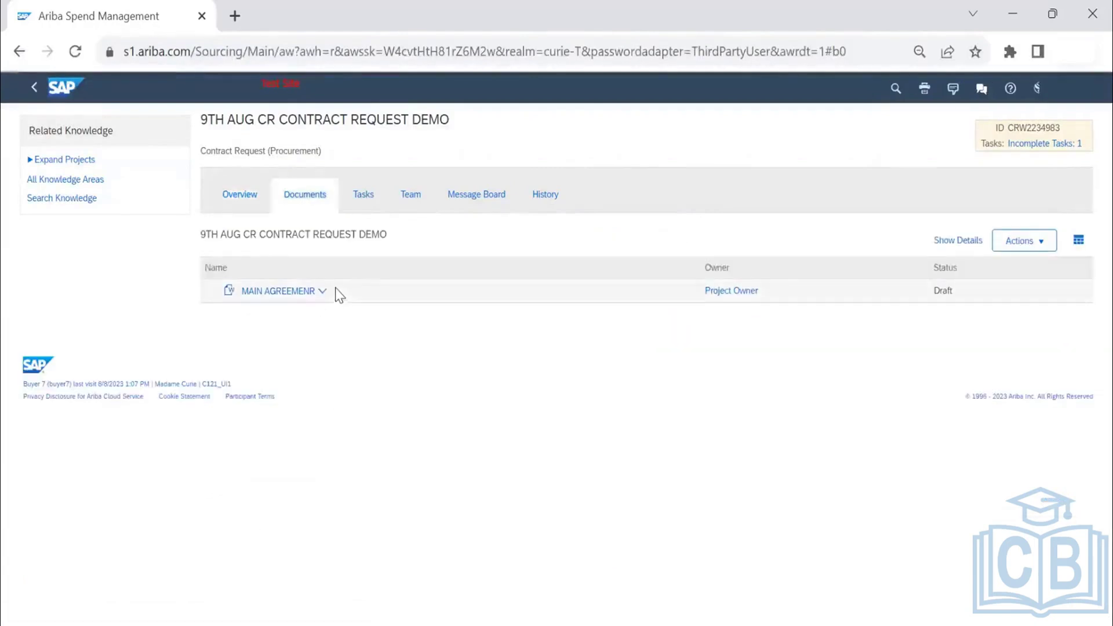
{"action": "left_click", "coordinate": [365, 195]}
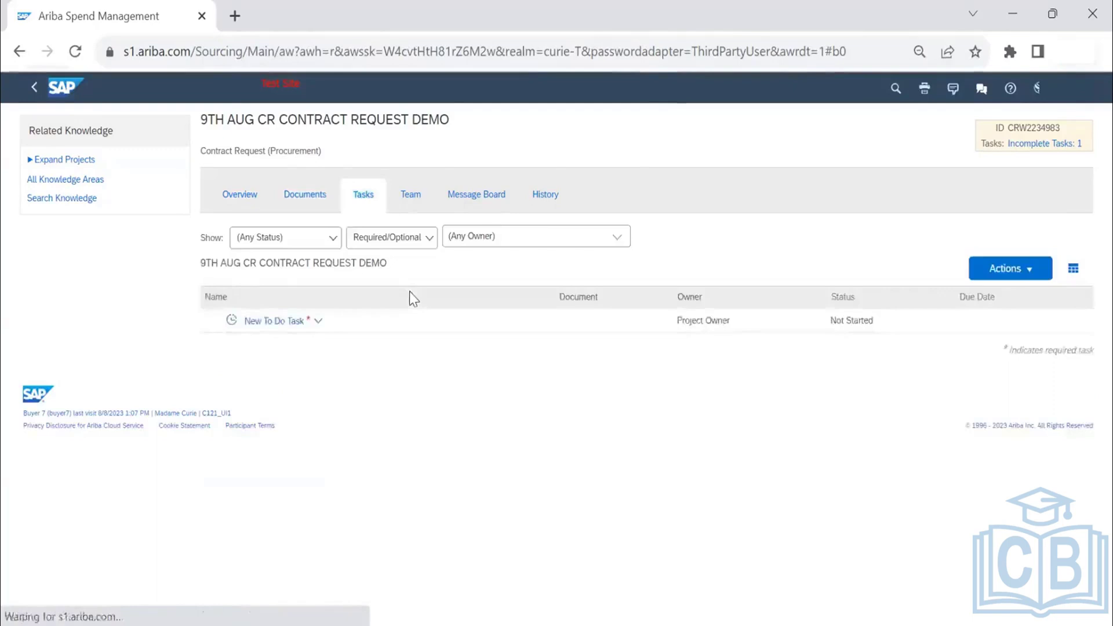
{"action": "left_click", "coordinate": [300, 324]}
{"action": "left_click", "coordinate": [305, 431]}
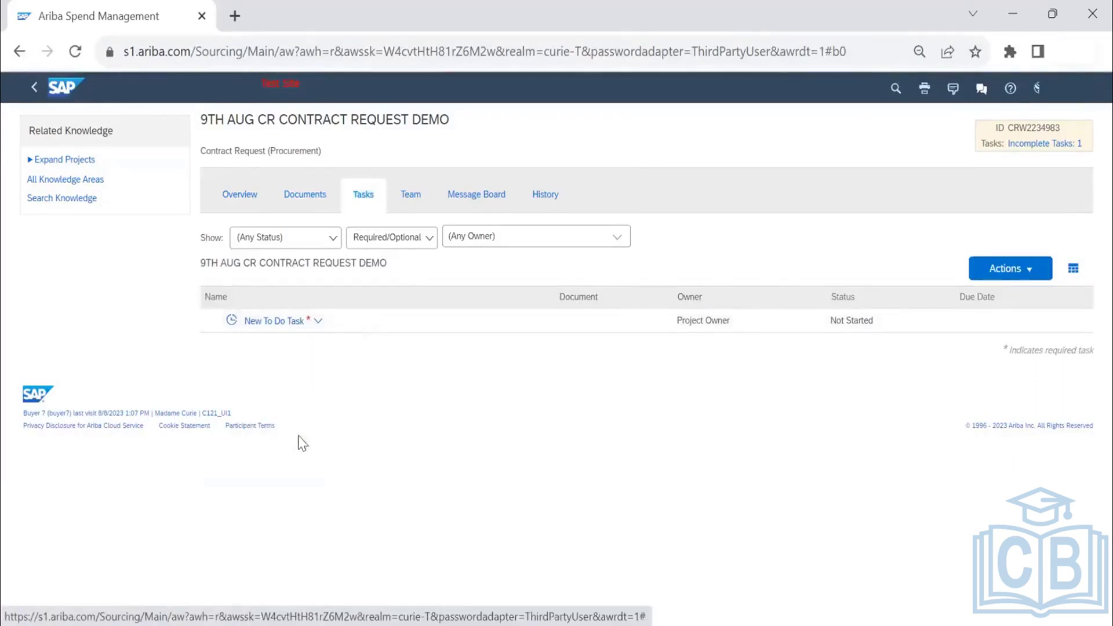
{"action": "left_click", "coordinate": [253, 205]}
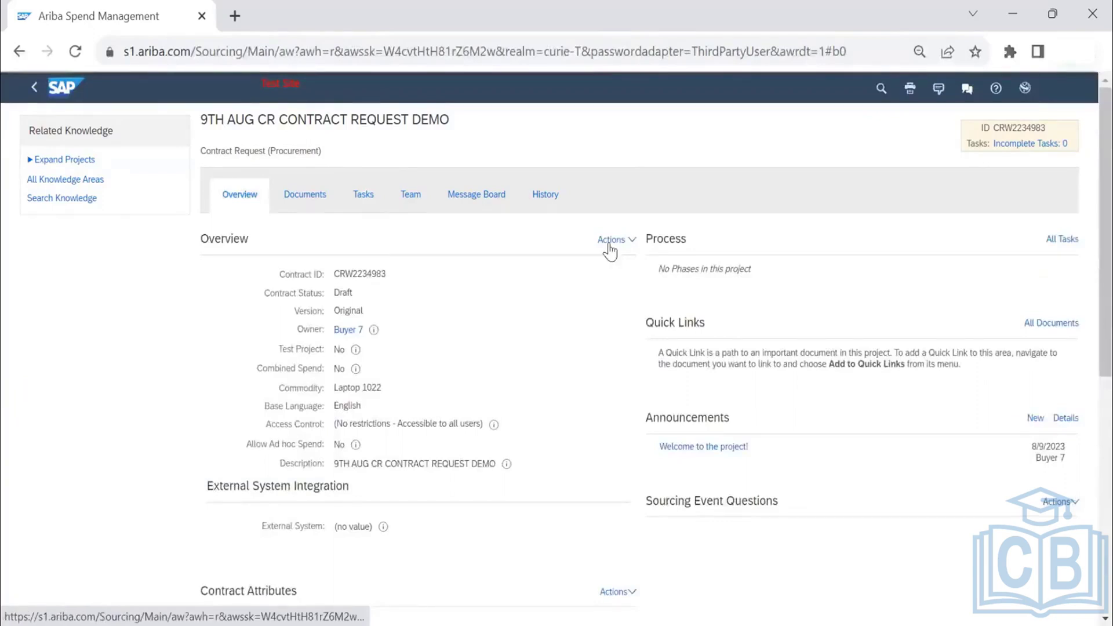
Publish the contract request from the Contract Attributes Actions menu
{"action": "left_click", "coordinate": [610, 240]}
{"action": "left_click", "coordinate": [524, 318]}
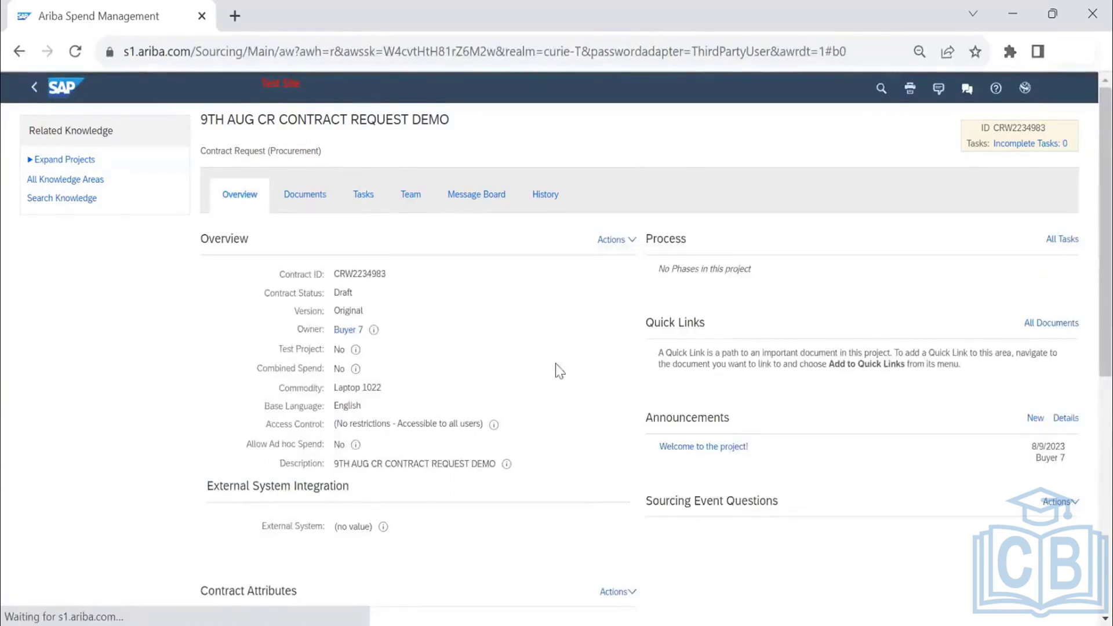
{"action": "scroll", "coordinate": [594, 354], "scroll_direction": "down", "scroll_amount": 5}
{"action": "left_click", "coordinate": [614, 316]}
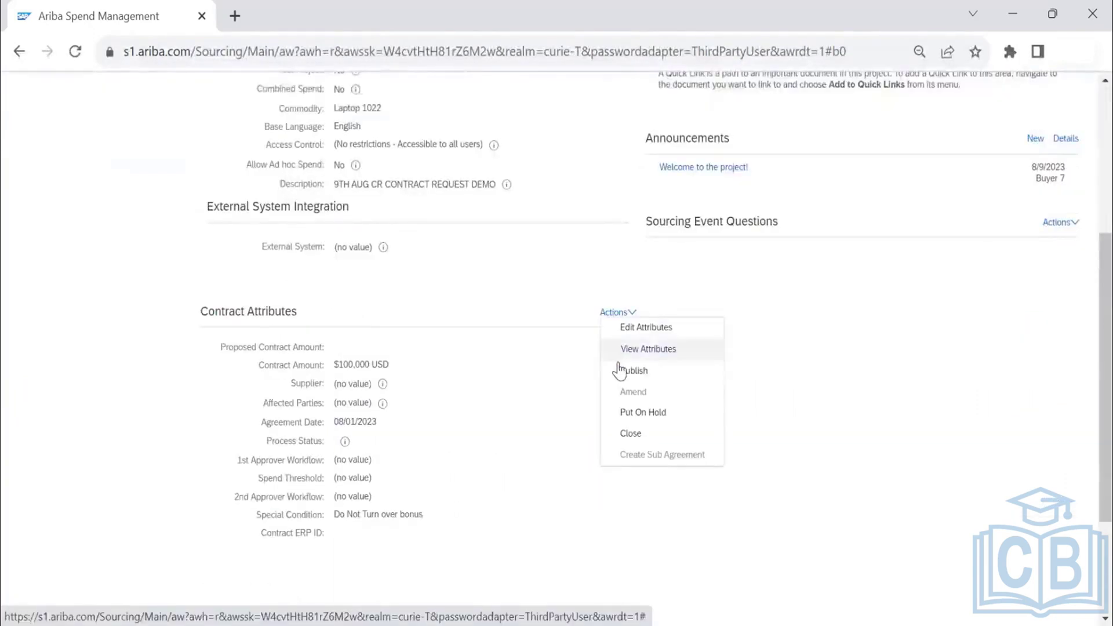
{"action": "left_click", "coordinate": [606, 367]}
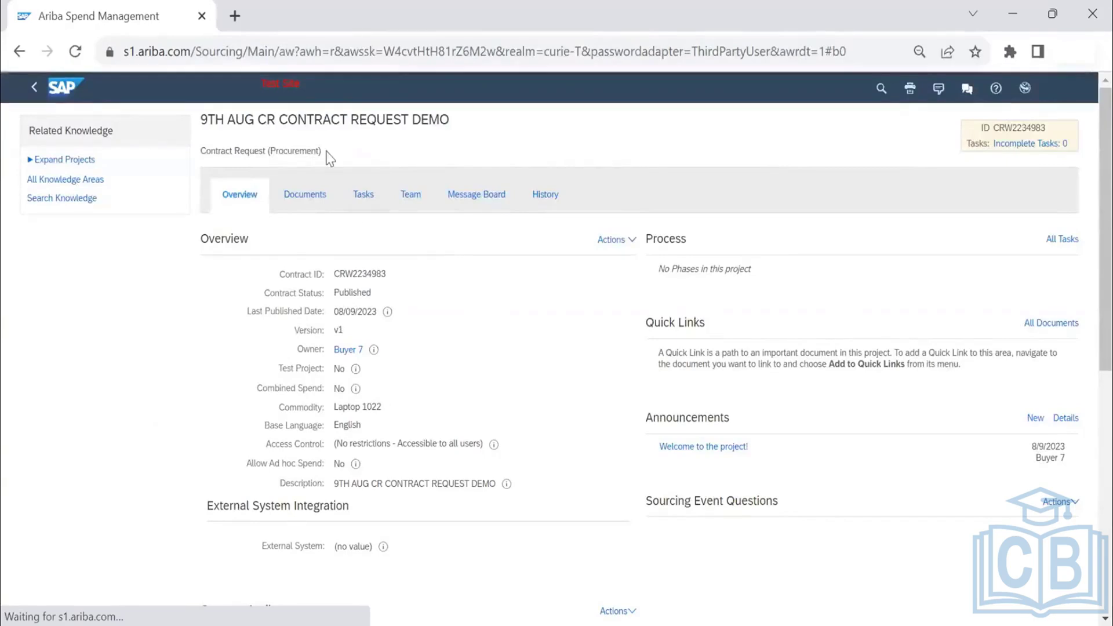
{"action": "scroll", "coordinate": [509, 347], "scroll_direction": "down", "scroll_amount": 4}
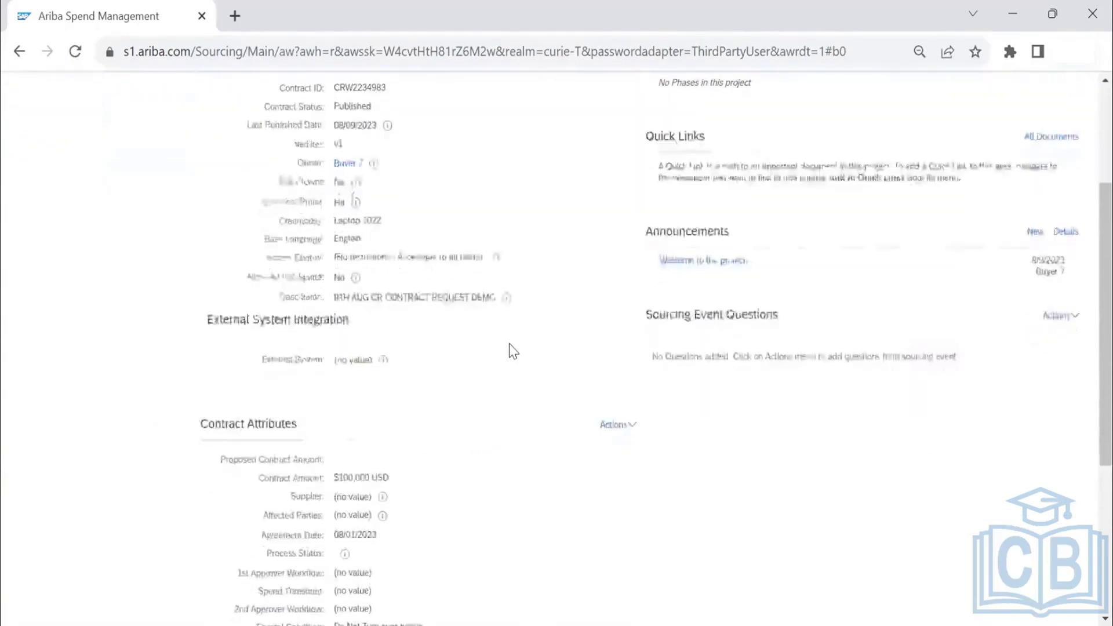
{"action": "scroll", "coordinate": [509, 347], "scroll_direction": "up", "scroll_amount": 4}
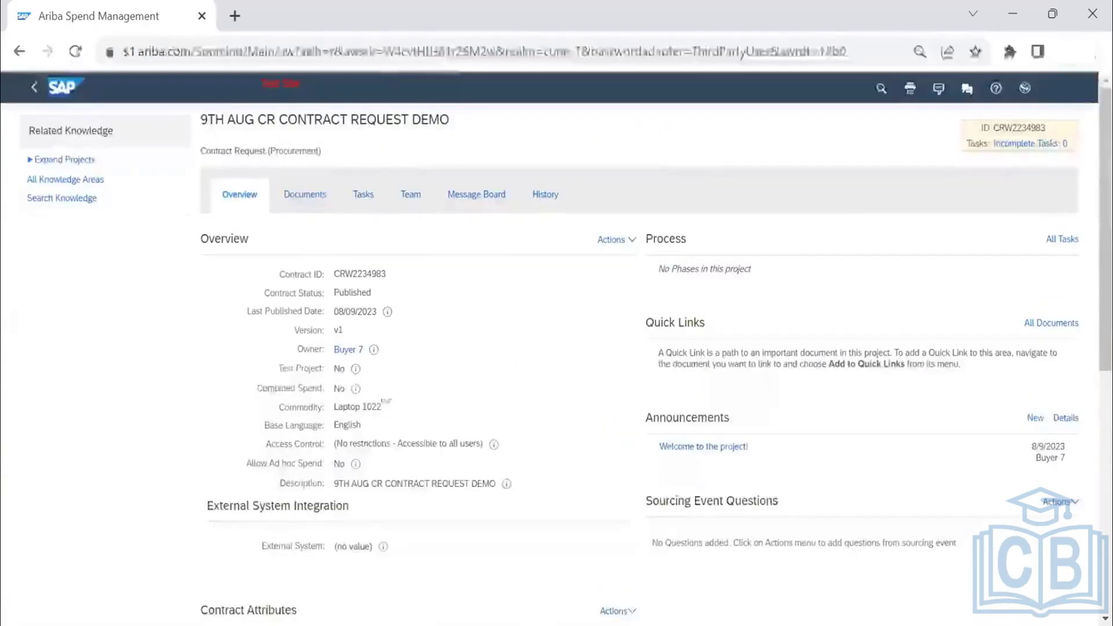
{"action": "left_click", "coordinate": [373, 199]}
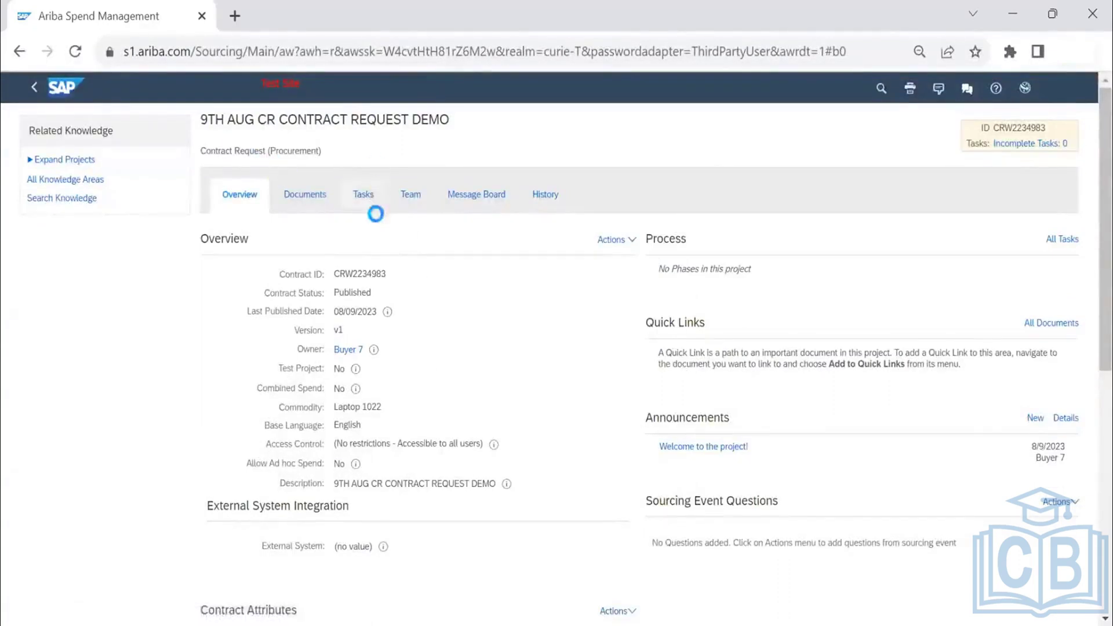
{"action": "left_click", "coordinate": [238, 200]}
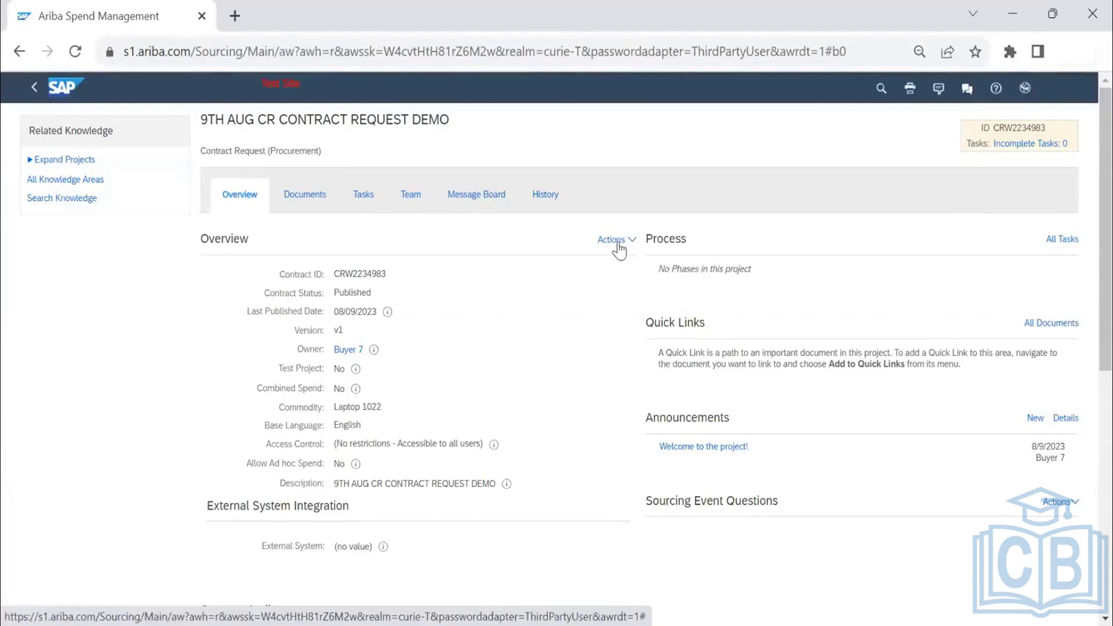
Start a follow-on Contract Workspace (Procurement) project from this request
{"action": "left_click", "coordinate": [614, 240]}
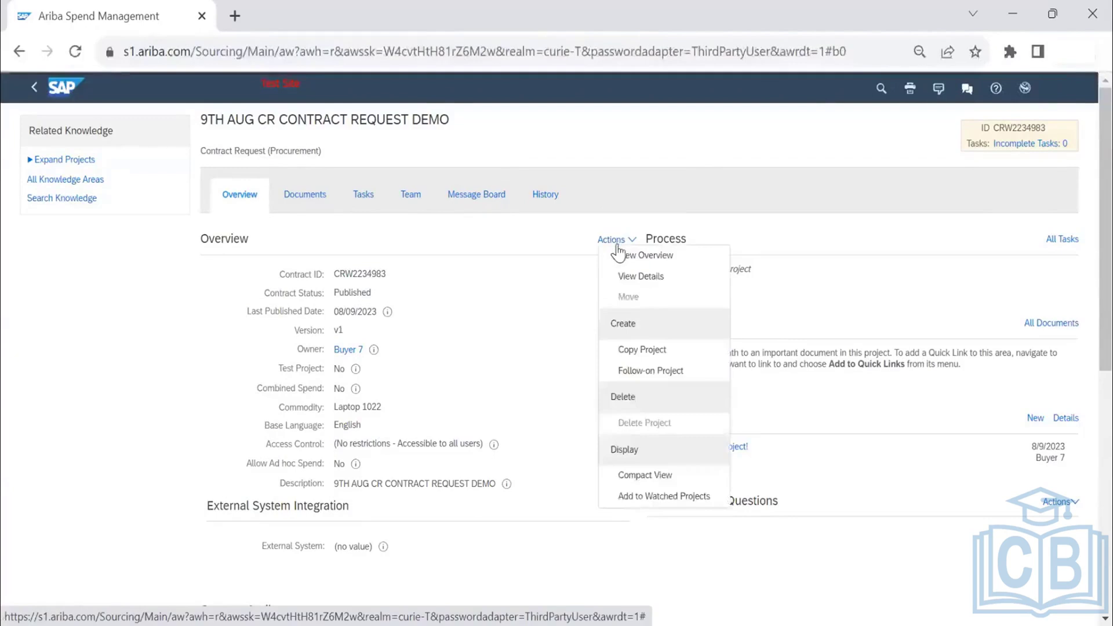
{"action": "left_click", "coordinate": [644, 374]}
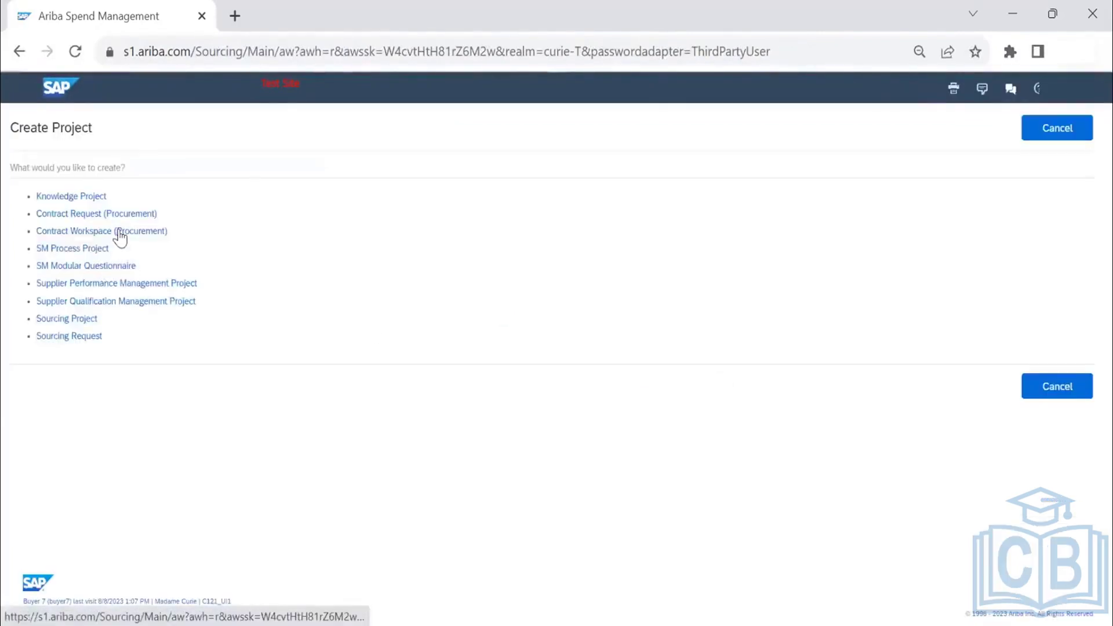
{"action": "left_click", "coordinate": [120, 237]}
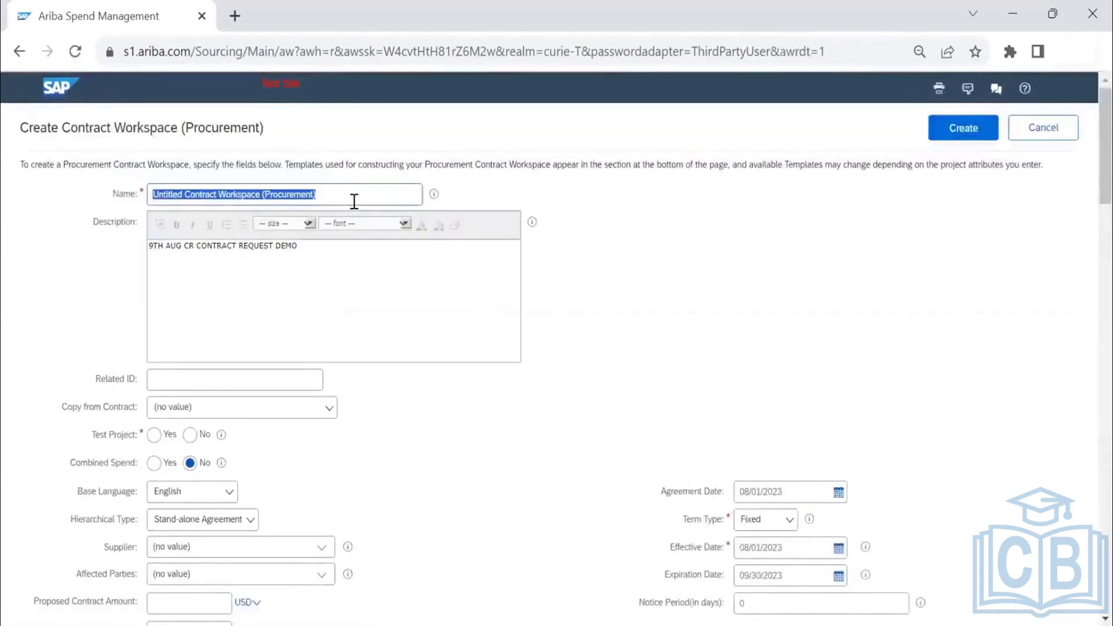
Name the new workspace 'CW DEMO CREATED FROM CR'
{"action": "type", "text": "CW DEMO"}
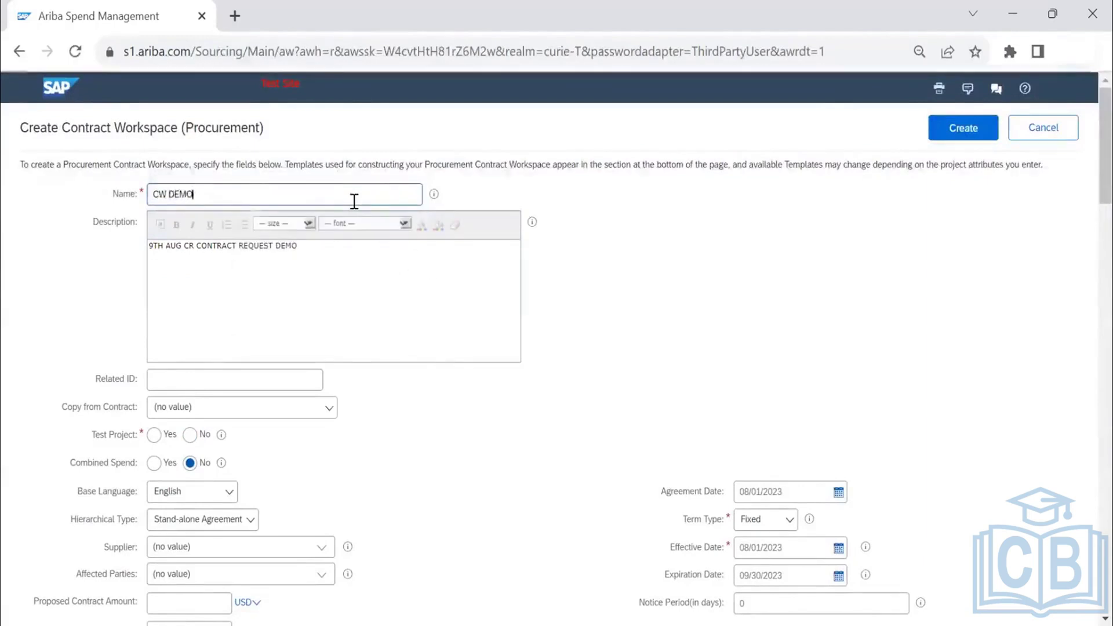
{"action": "left_click", "coordinate": [308, 258]}
{"action": "type", "text": "CREATED"}
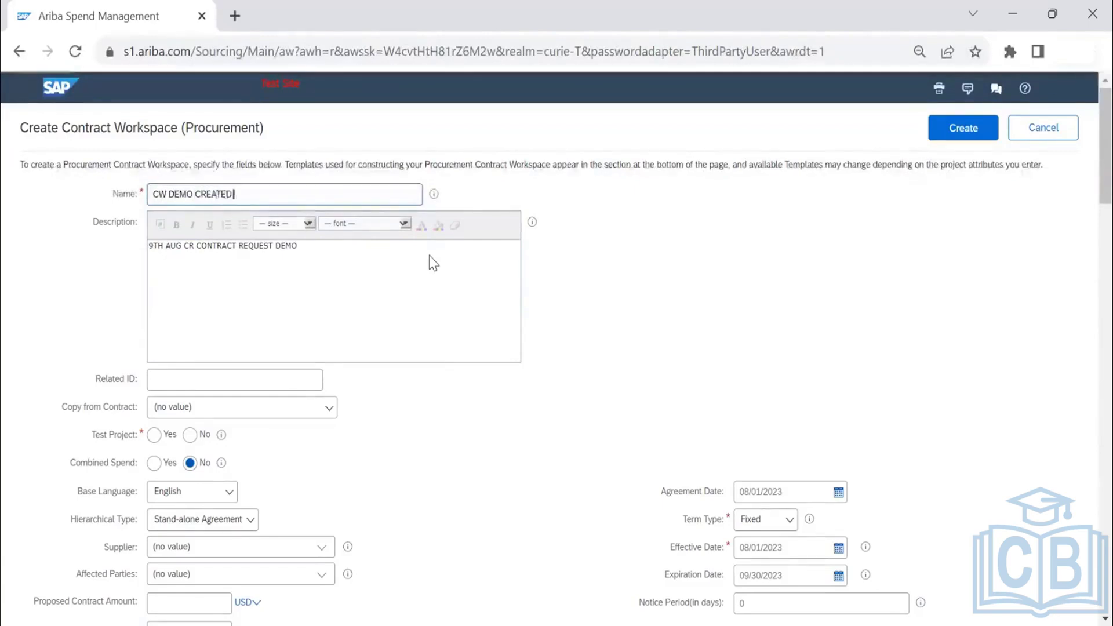
{"action": "type", "text": " FROM CR"}
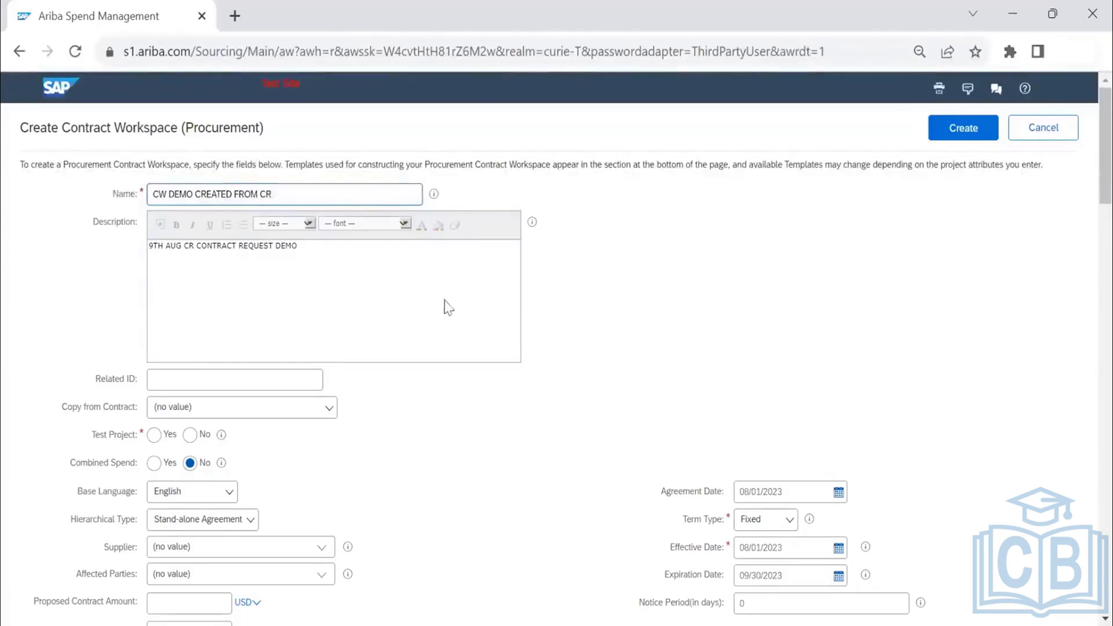
{"action": "scroll", "coordinate": [452, 306], "scroll_direction": "down", "scroll_amount": 3}
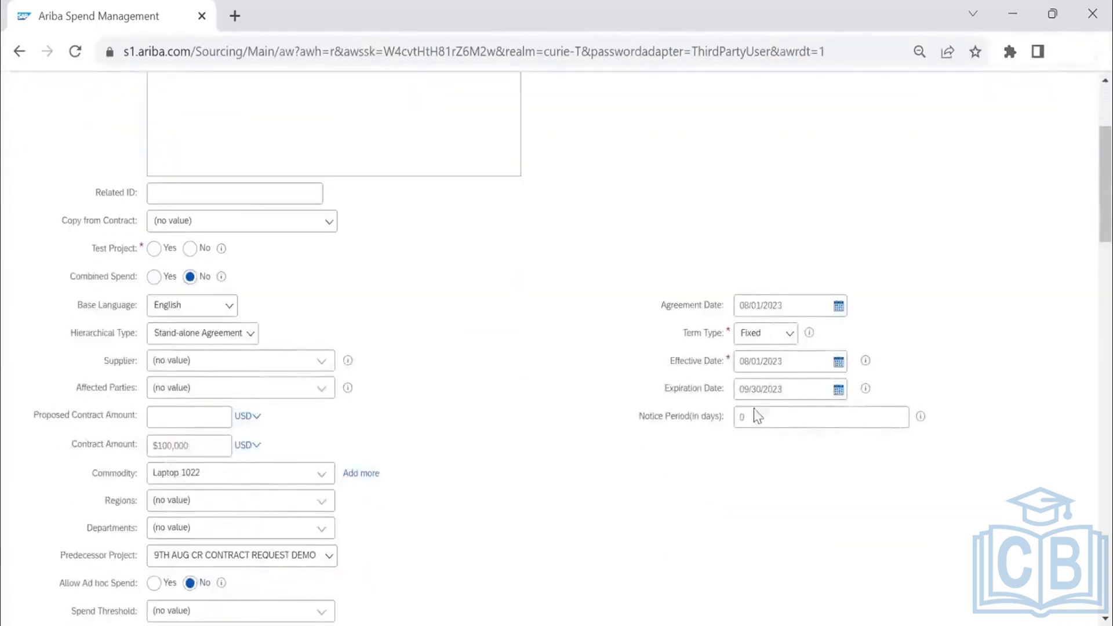
Select the 27032023- CW Project Template and answer No to the addendum question
{"action": "scroll", "coordinate": [432, 432], "scroll_direction": "down", "scroll_amount": 3}
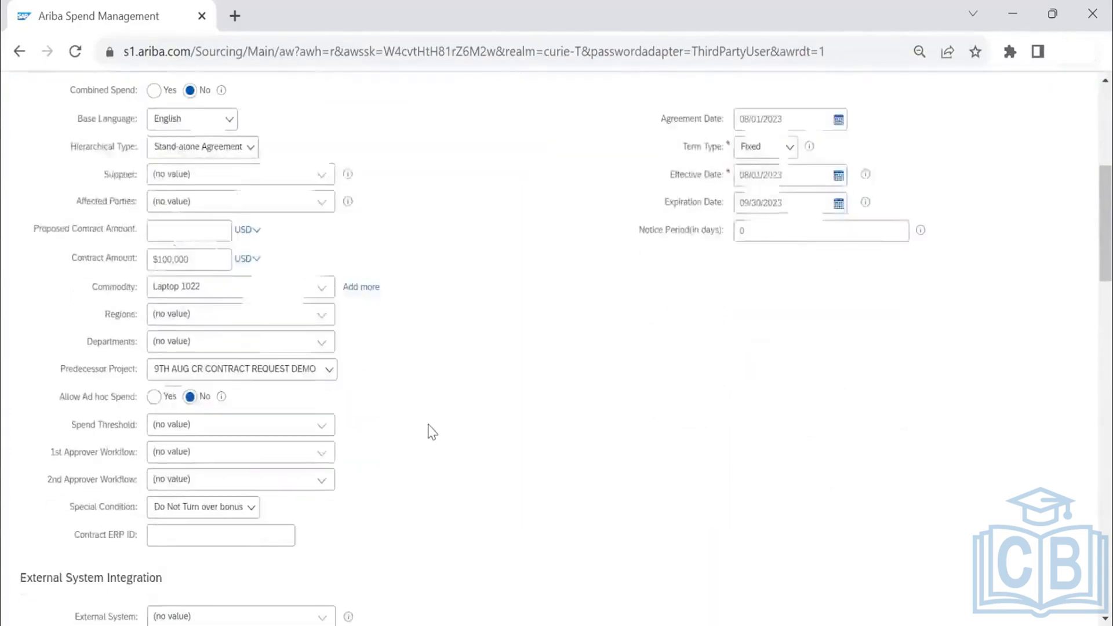
{"action": "scroll", "coordinate": [342, 365], "scroll_direction": "down", "scroll_amount": 4}
{"action": "scroll", "coordinate": [350, 365], "scroll_direction": "down", "scroll_amount": 1}
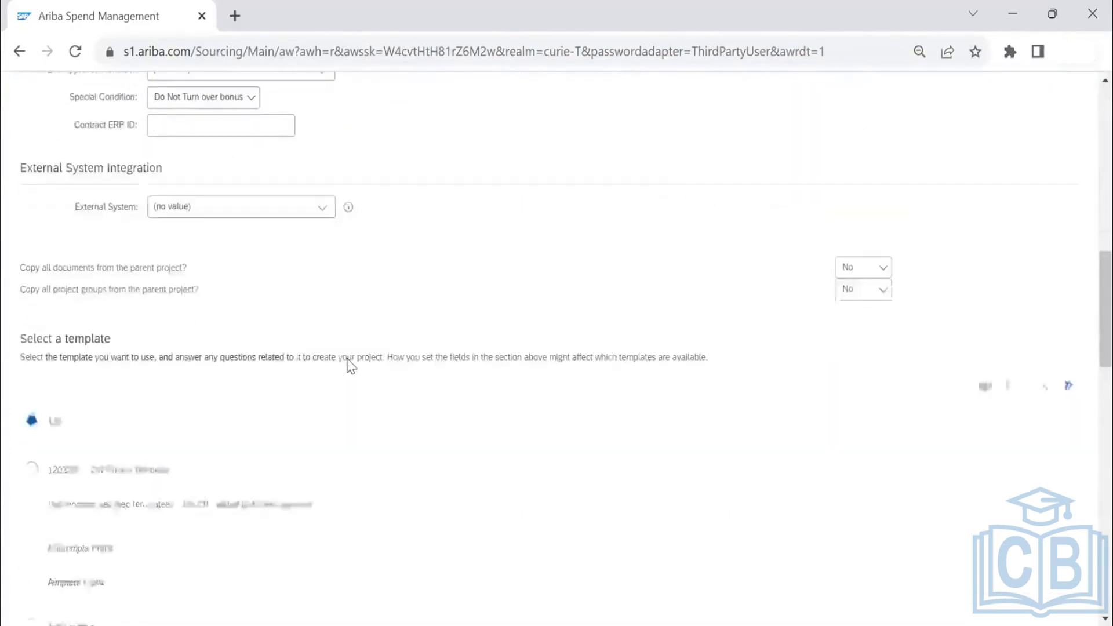
{"action": "scroll", "coordinate": [347, 365], "scroll_direction": "down", "scroll_amount": 3}
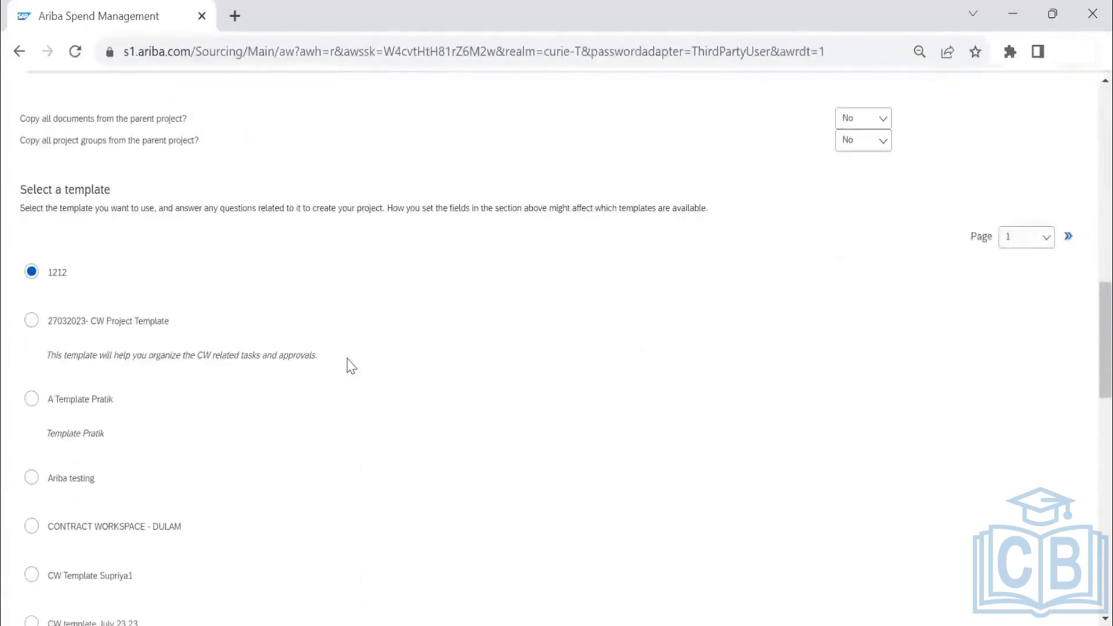
{"action": "left_click", "coordinate": [32, 321]}
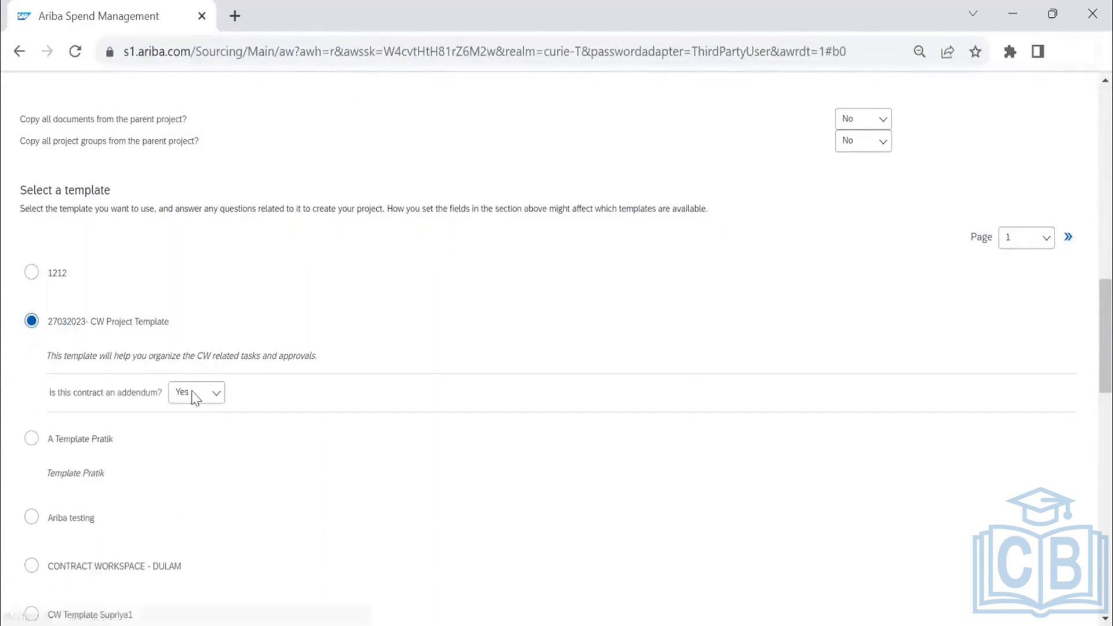
{"action": "left_click", "coordinate": [200, 404]}
{"action": "left_click", "coordinate": [194, 436]}
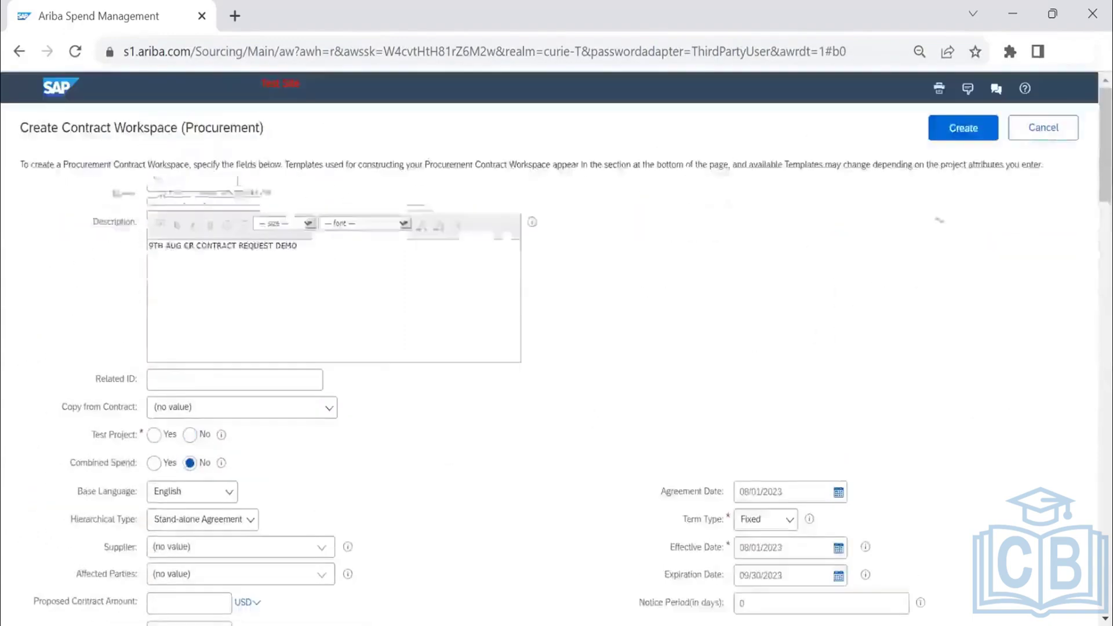
Create the workspace, resolving the error by setting Test Project to No
{"action": "left_click", "coordinate": [955, 130]}
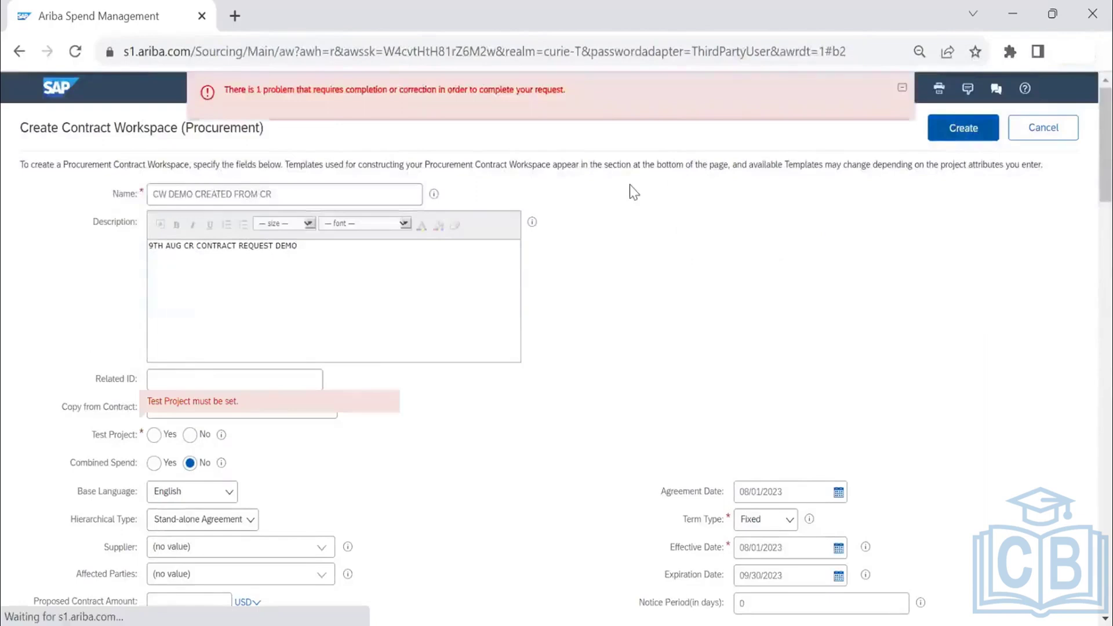
{"action": "left_click", "coordinate": [203, 436]}
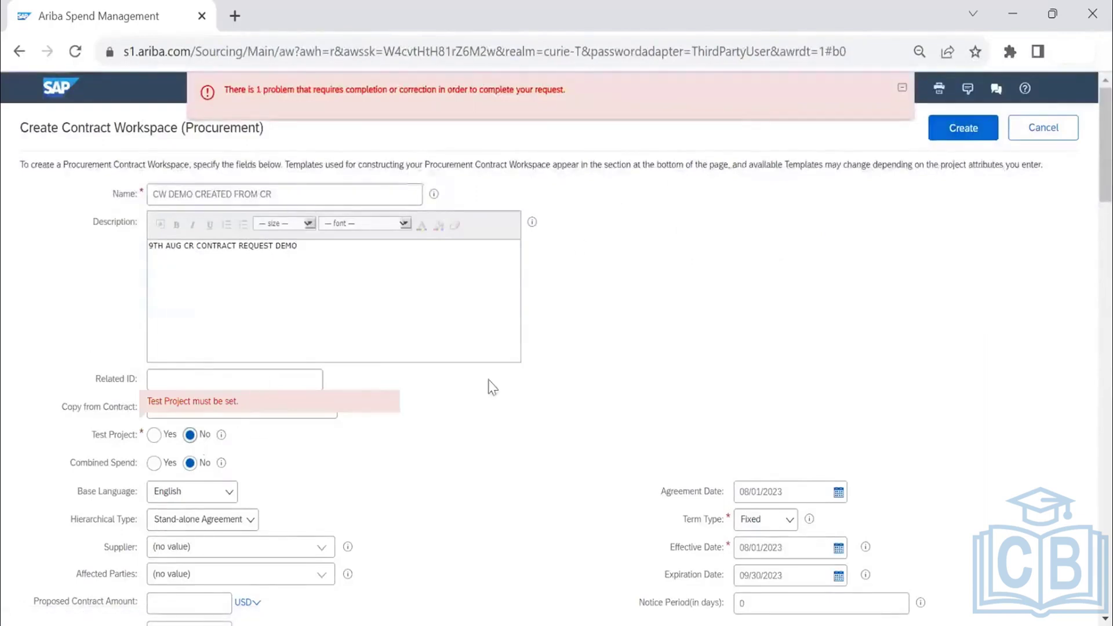
{"action": "left_click", "coordinate": [964, 128]}
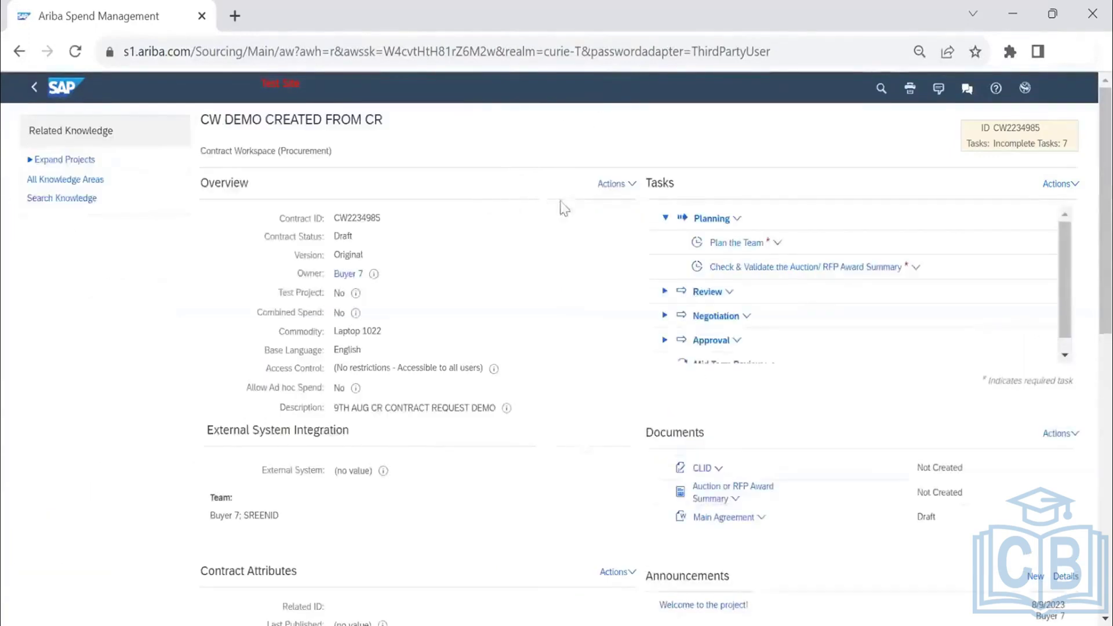
Open the workspace's full view and go to predecessor request 9TH AUG CR CONTRACT REQUEST DEMO
{"action": "left_click", "coordinate": [613, 185]}
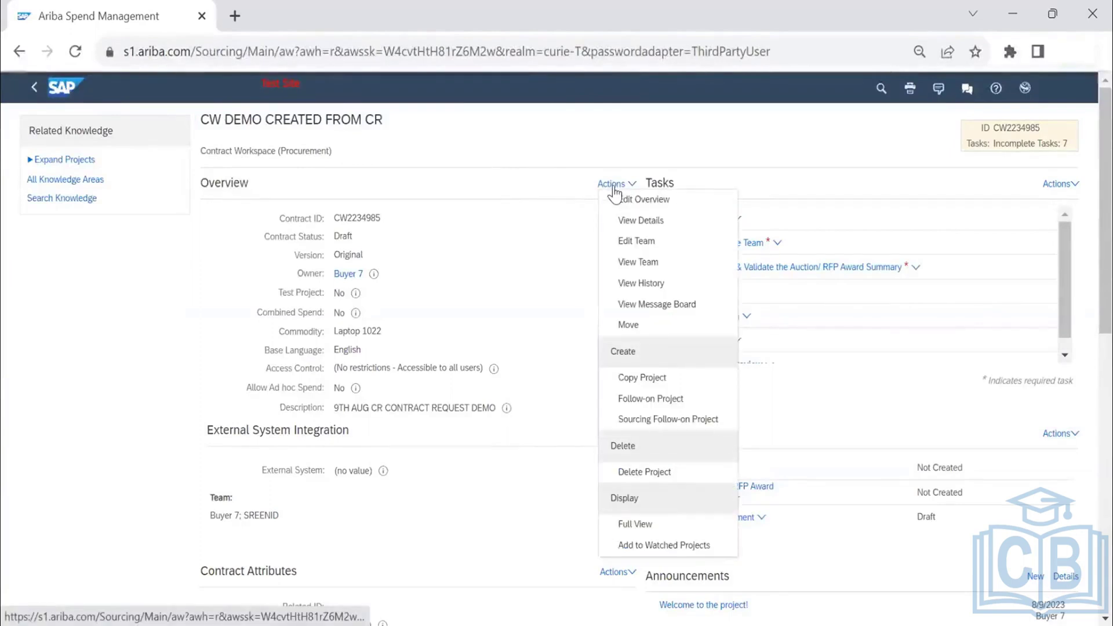
{"action": "left_click", "coordinate": [665, 525]}
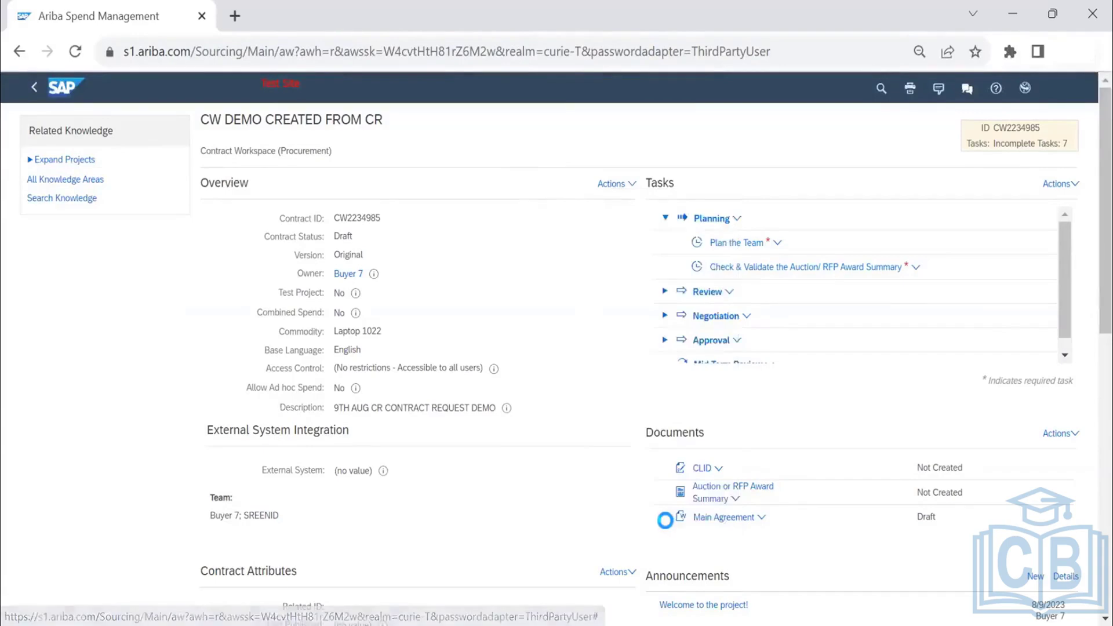
{"action": "scroll", "coordinate": [543, 399], "scroll_direction": "down", "scroll_amount": 10}
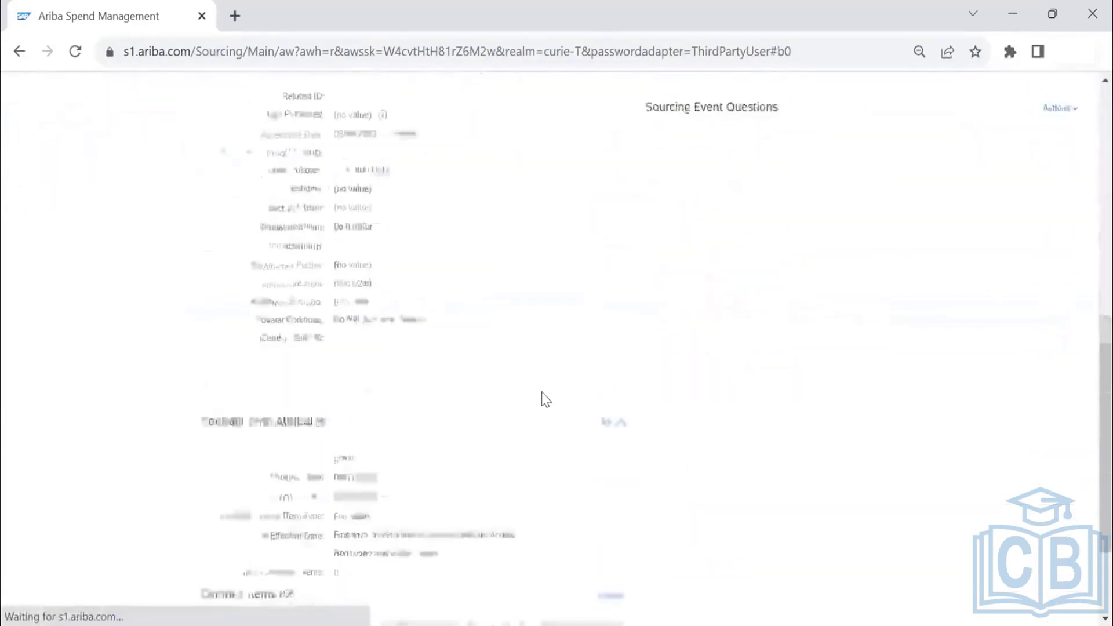
{"action": "scroll", "coordinate": [543, 398], "scroll_direction": "up", "scroll_amount": 10}
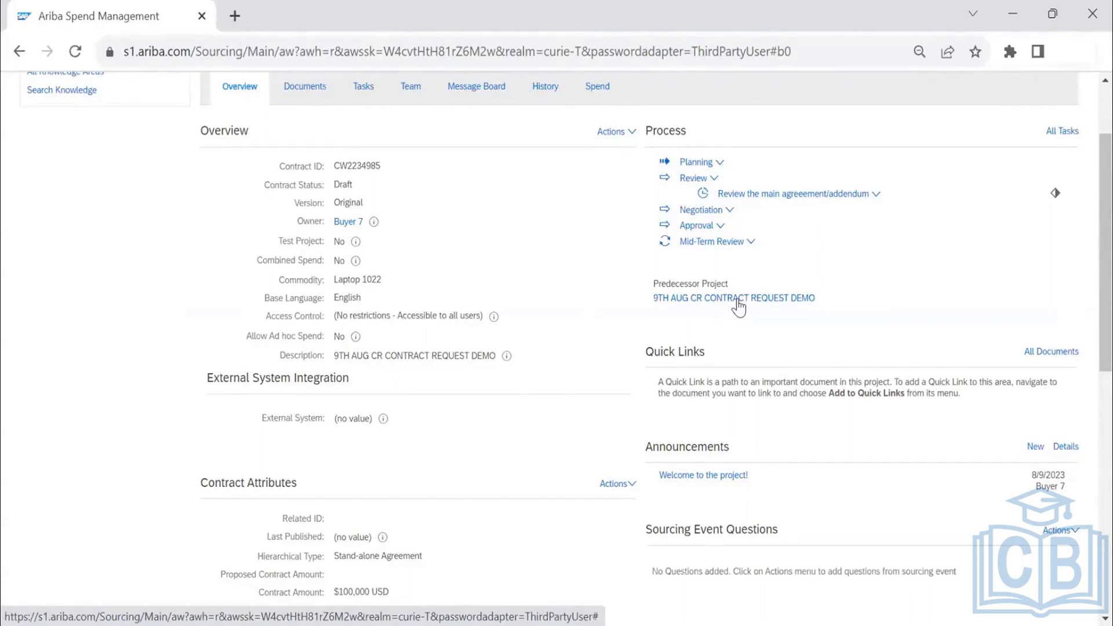
{"action": "left_click", "coordinate": [737, 301]}
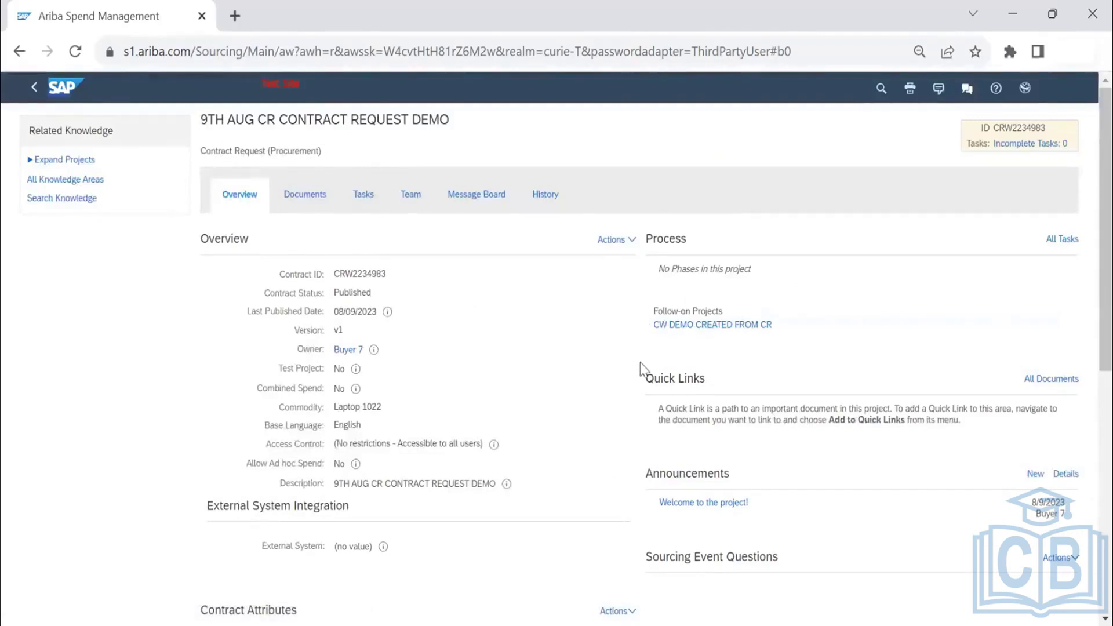
{"action": "left_click", "coordinate": [717, 333]}
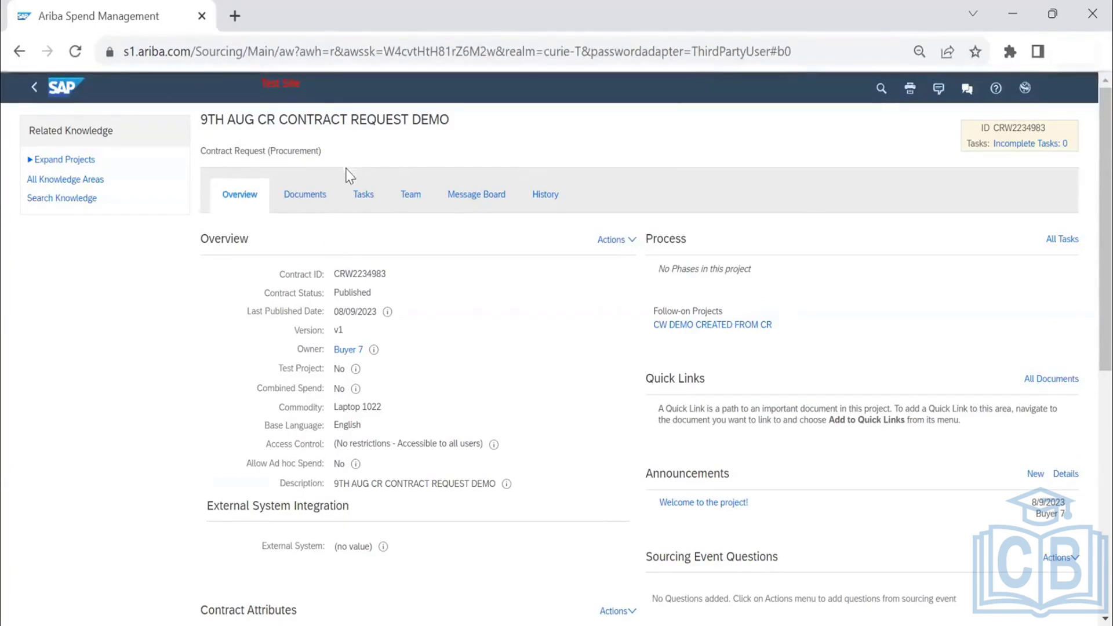
Open the CW DEMO CREATED FROM CR workspace and highlight the Project Owner's name in its team
{"action": "left_click", "coordinate": [670, 325]}
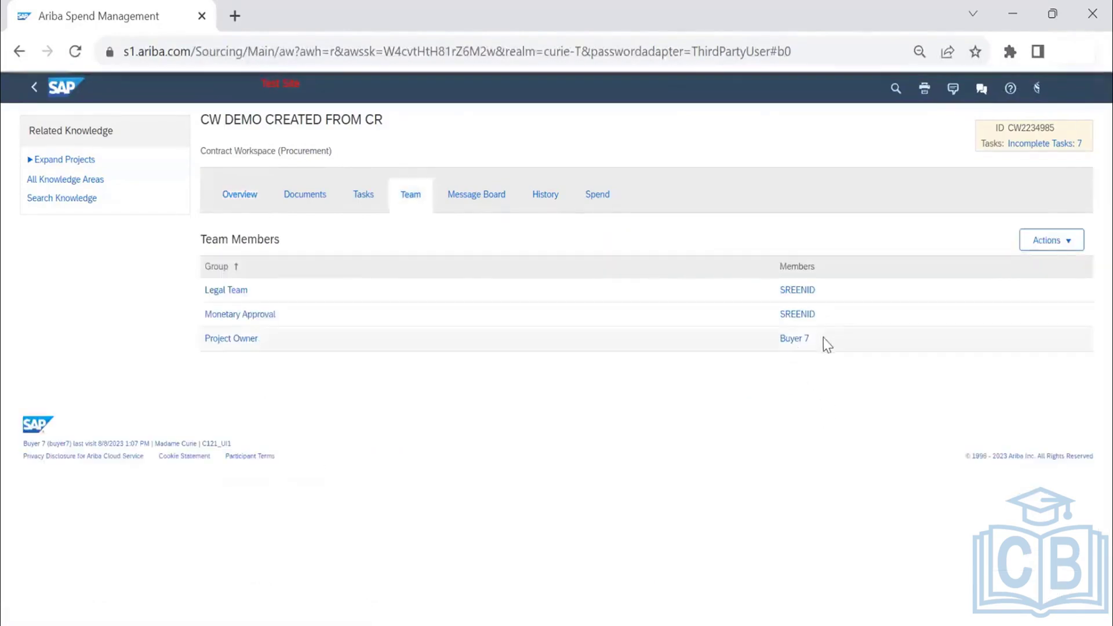
{"action": "left_click_drag", "start_coordinate": [823, 339], "coordinate": [775, 338]}
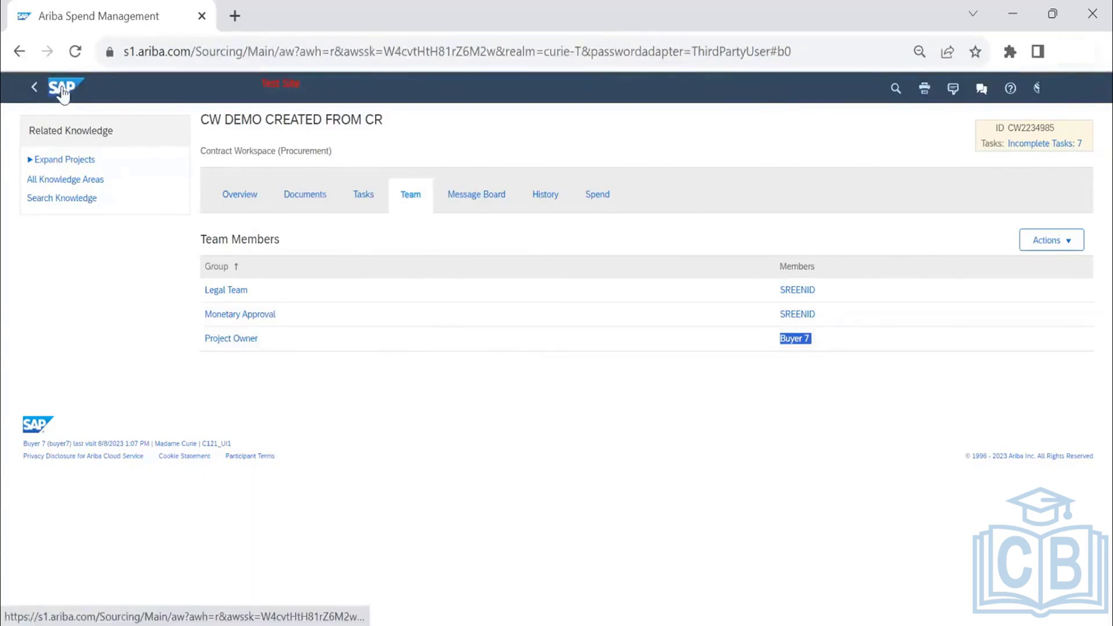
Go back to the Ariba Home dashboard and show the Create dropdown's list of item types
{"action": "left_click", "coordinate": [94, 91]}
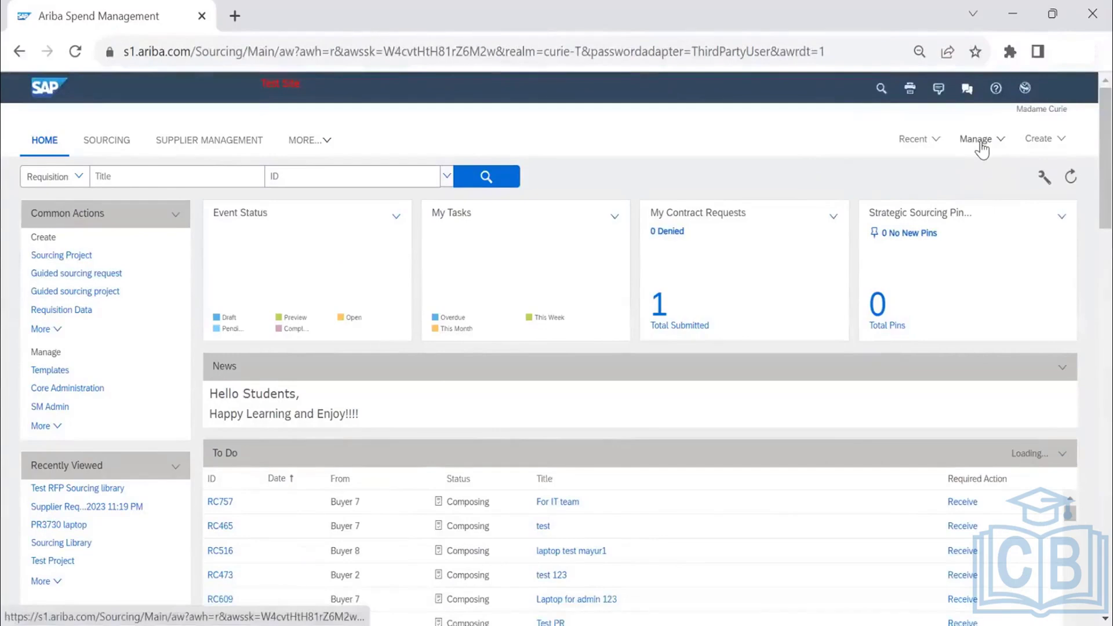
{"action": "left_click", "coordinate": [1033, 142]}
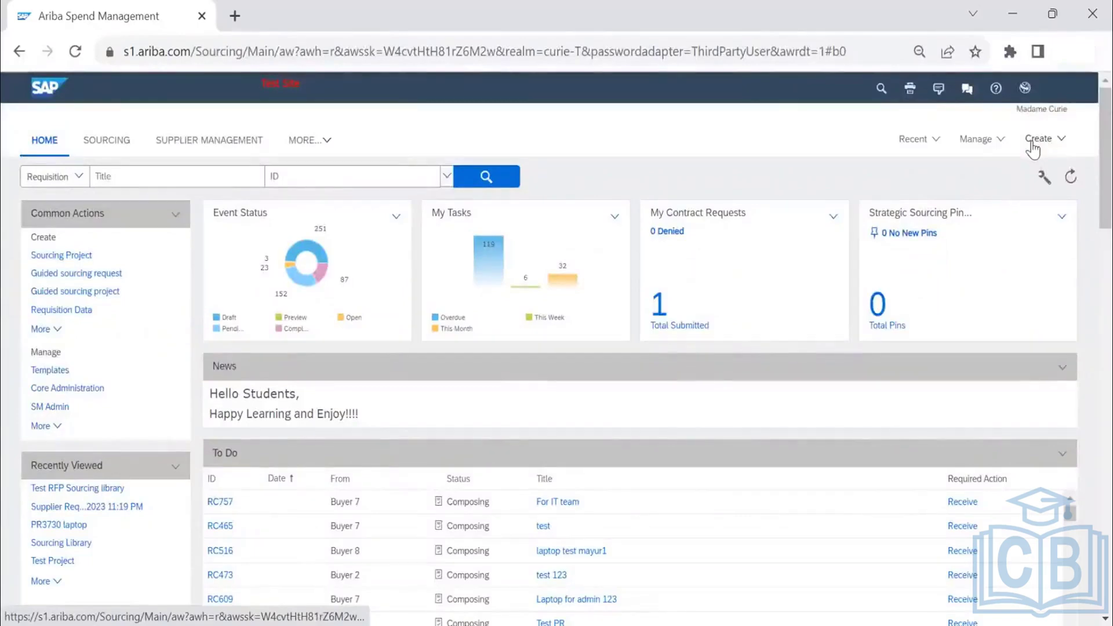
{"action": "left_click", "coordinate": [1033, 145]}
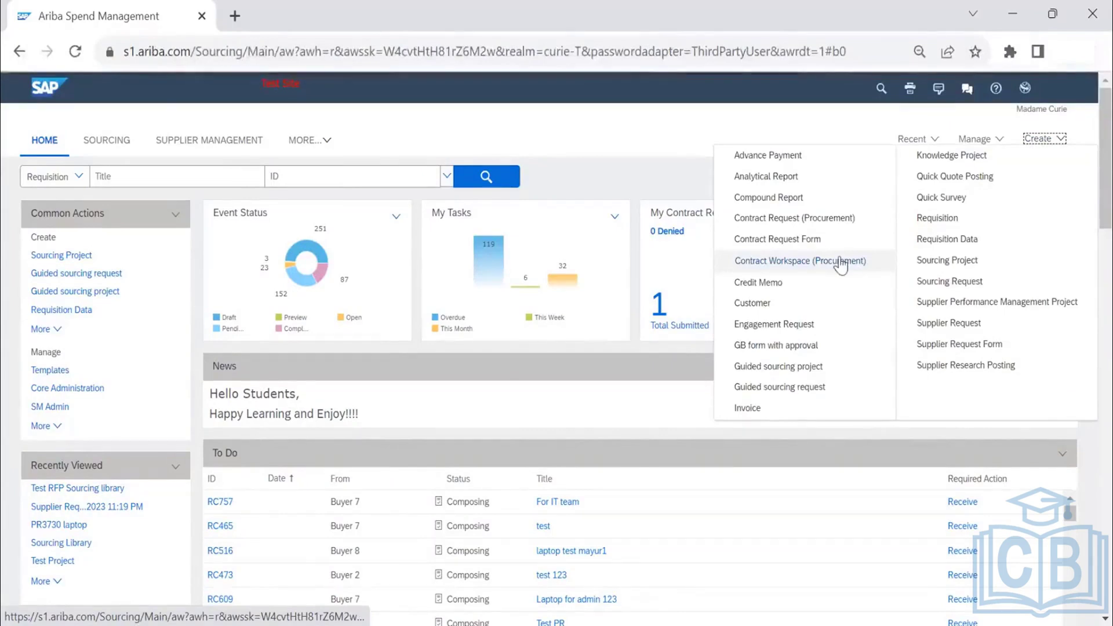
Start a Contract Workspace (Procurement) with TEST as both its name and description
{"action": "left_click", "coordinate": [839, 264]}
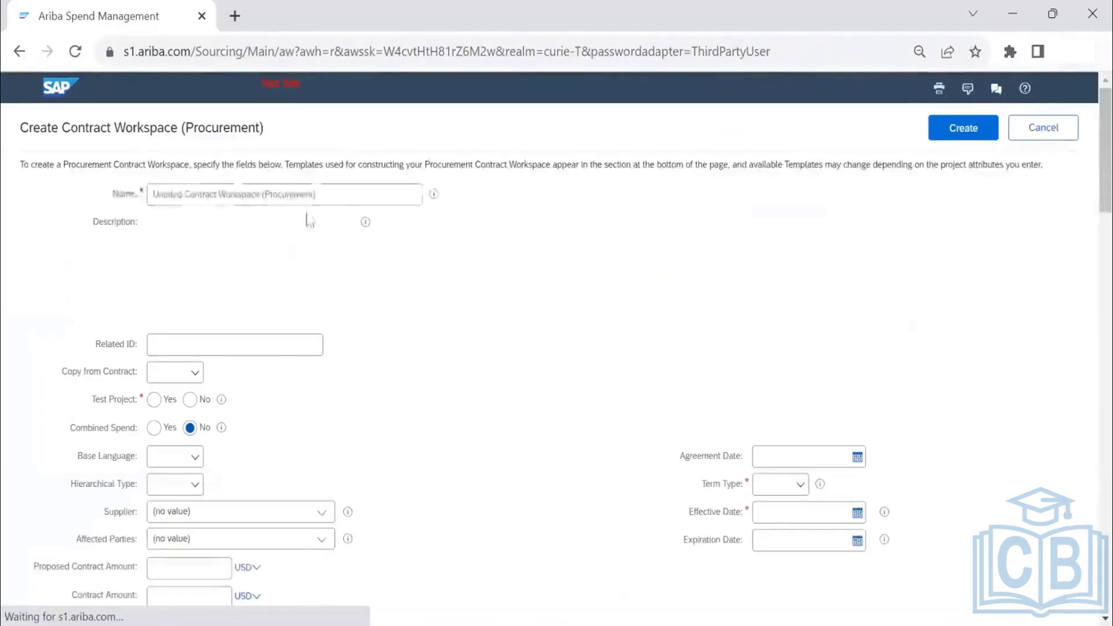
{"action": "left_click", "coordinate": [341, 200]}
{"action": "type", "text": "TES"}
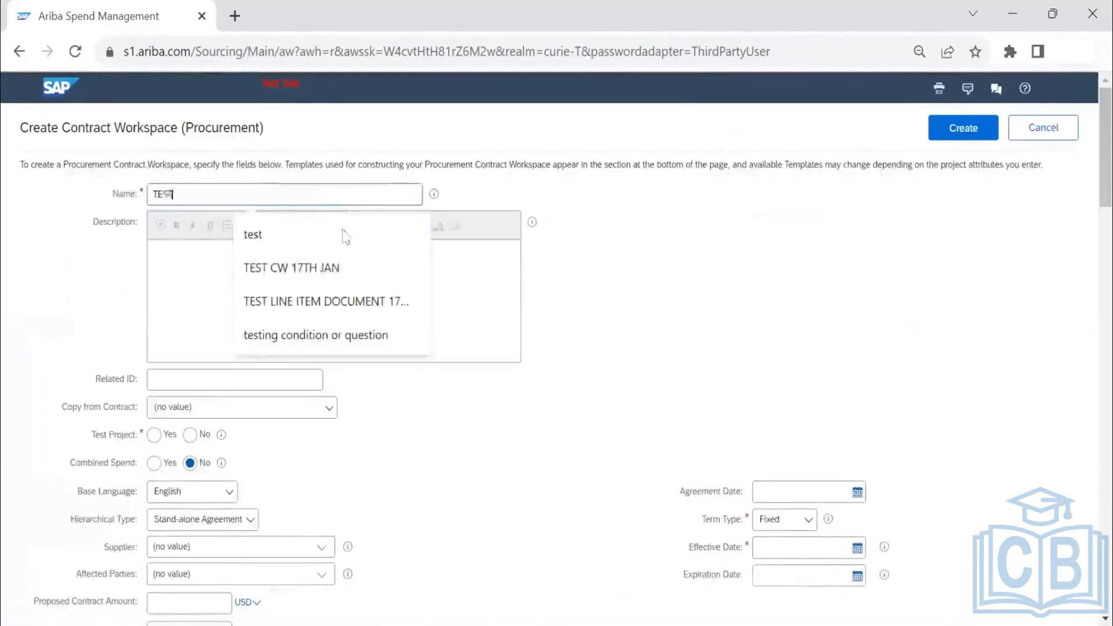
{"action": "type", "text": "T"}
{"action": "left_click", "coordinate": [470, 277]}
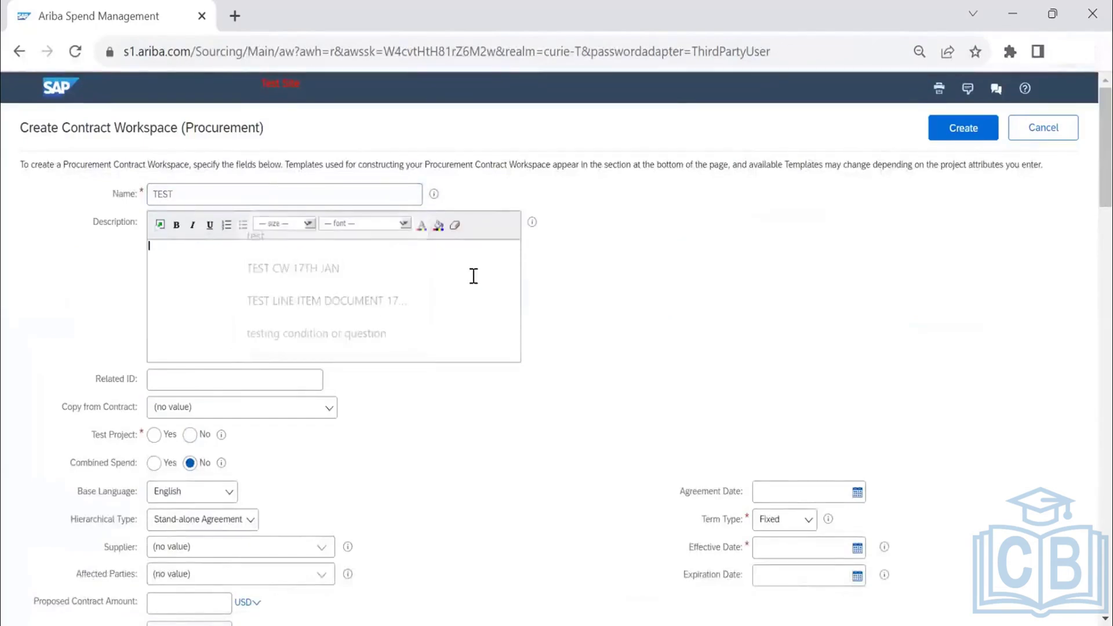
{"action": "type", "text": "TESTRE"}
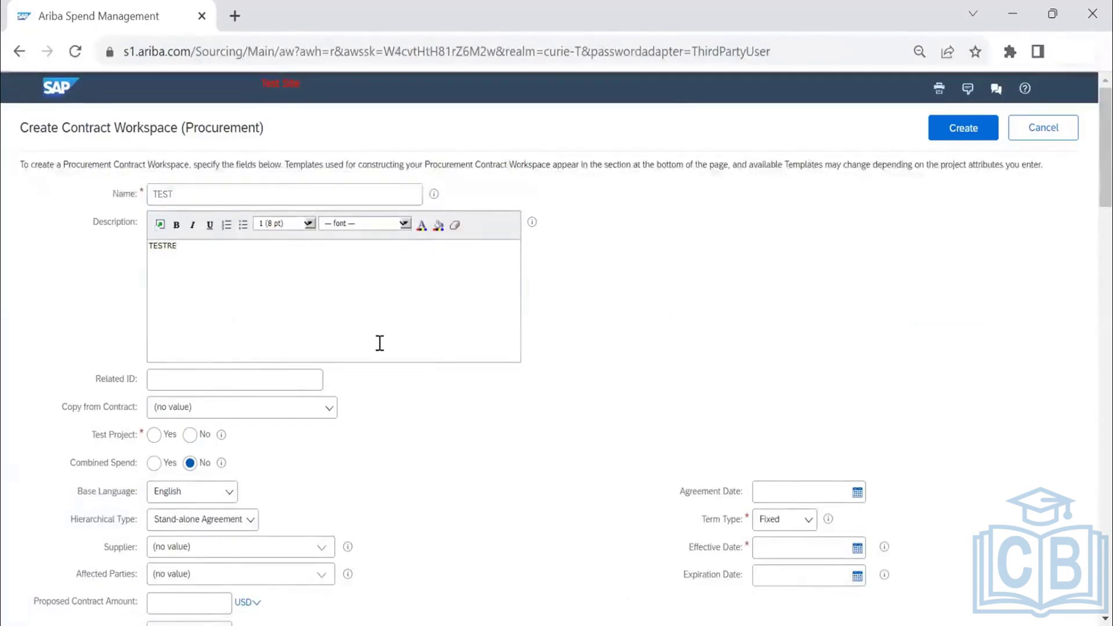
{"action": "key", "text": "BackSpace"}
{"action": "key", "text": "BackSpace"}
Set Copy from Contract to CW DEMO CREATED FROM CR and review the form
{"action": "left_click", "coordinate": [329, 411]}
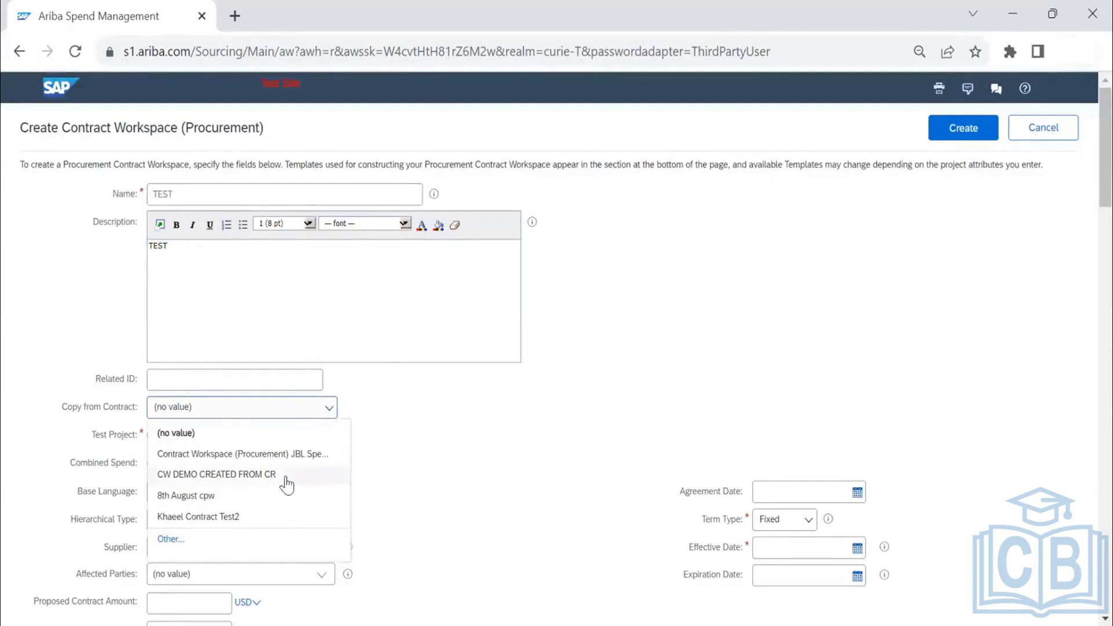
{"action": "left_click", "coordinate": [238, 475]}
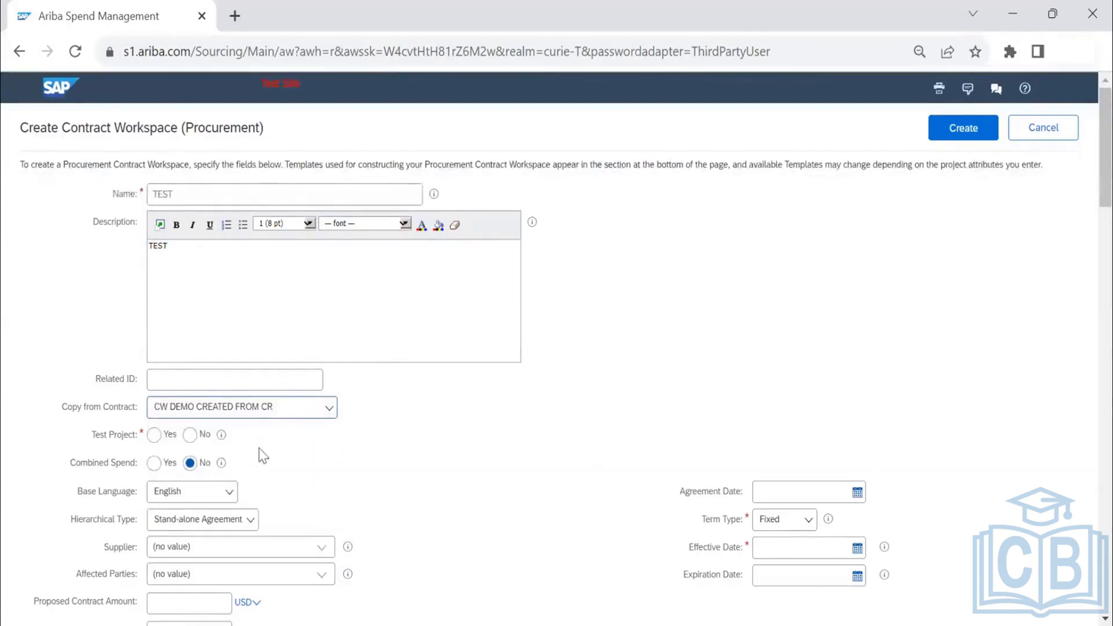
{"action": "scroll", "coordinate": [432, 388], "scroll_direction": "down", "scroll_amount": 6}
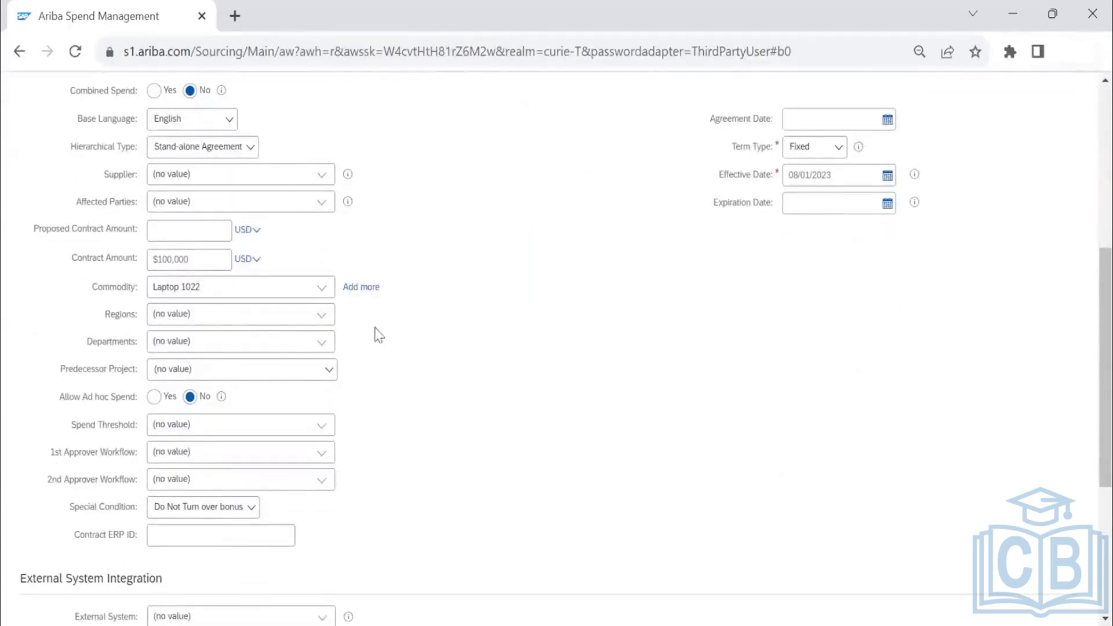
{"action": "scroll", "coordinate": [424, 253], "scroll_direction": "down", "scroll_amount": 2}
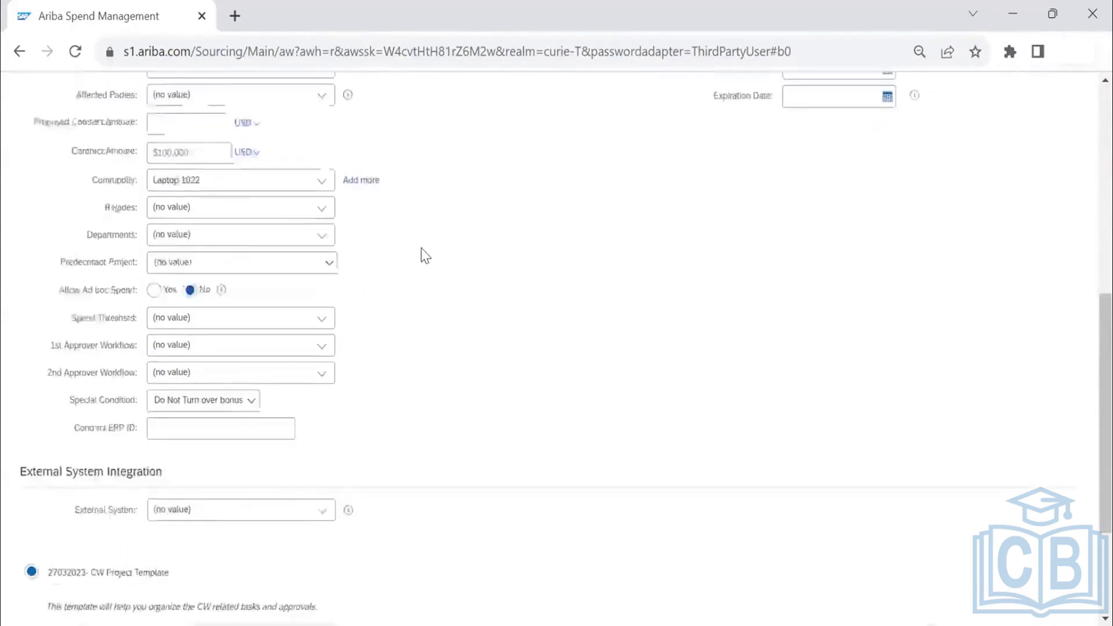
{"action": "scroll", "coordinate": [423, 253], "scroll_direction": "down", "scroll_amount": 3}
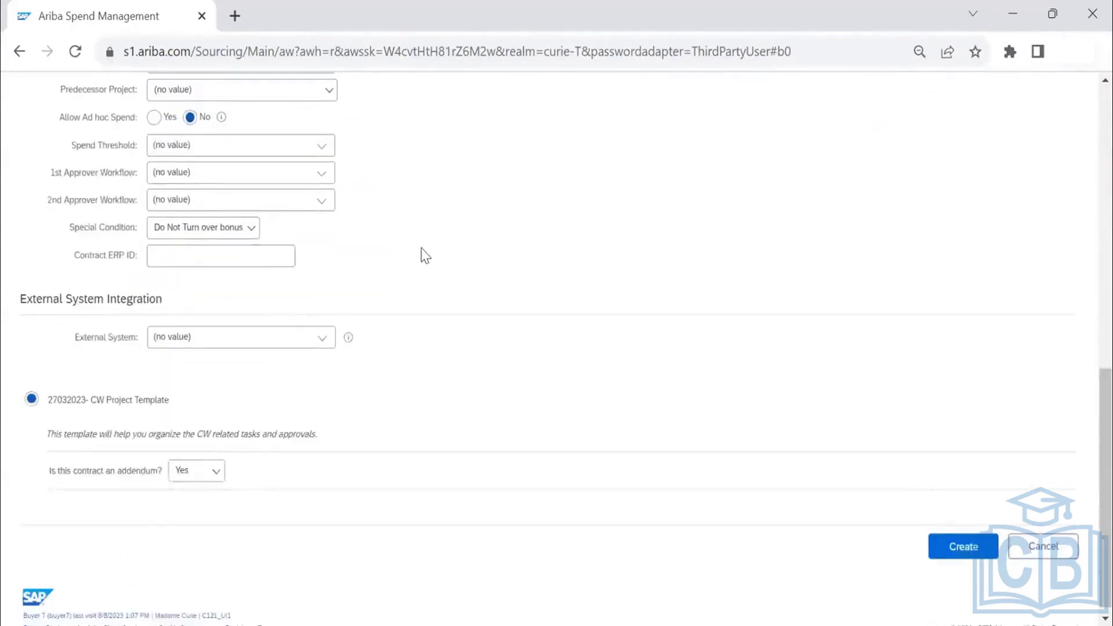
{"action": "scroll", "coordinate": [424, 253], "scroll_direction": "up", "scroll_amount": 6}
{"action": "scroll", "coordinate": [434, 359], "scroll_direction": "up", "scroll_amount": 5}
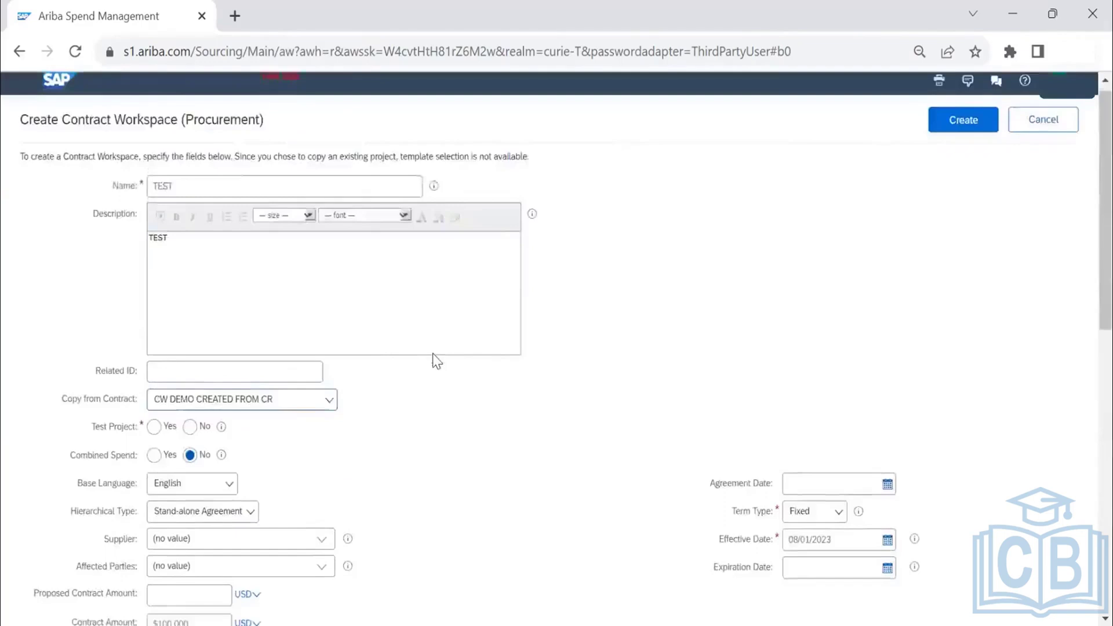
{"action": "scroll", "coordinate": [432, 360], "scroll_direction": "down", "scroll_amount": 13}
{"action": "scroll", "coordinate": [390, 221], "scroll_direction": "up", "scroll_amount": 6}
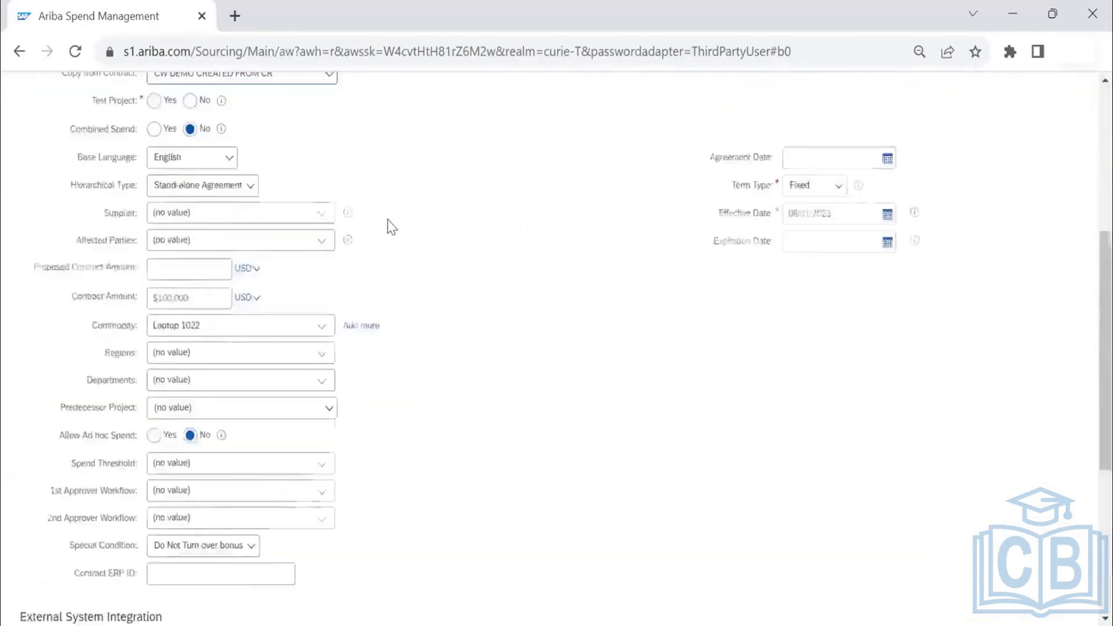
{"action": "scroll", "coordinate": [392, 226], "scroll_direction": "up", "scroll_amount": 1}
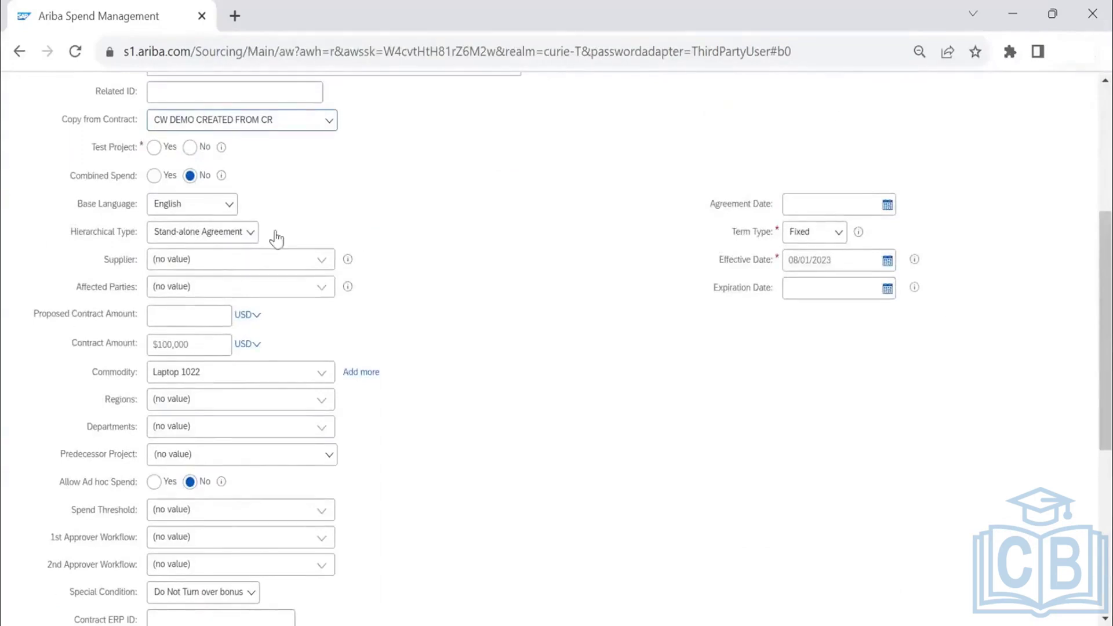
{"action": "scroll", "coordinate": [505, 323], "scroll_direction": "down", "scroll_amount": 8}
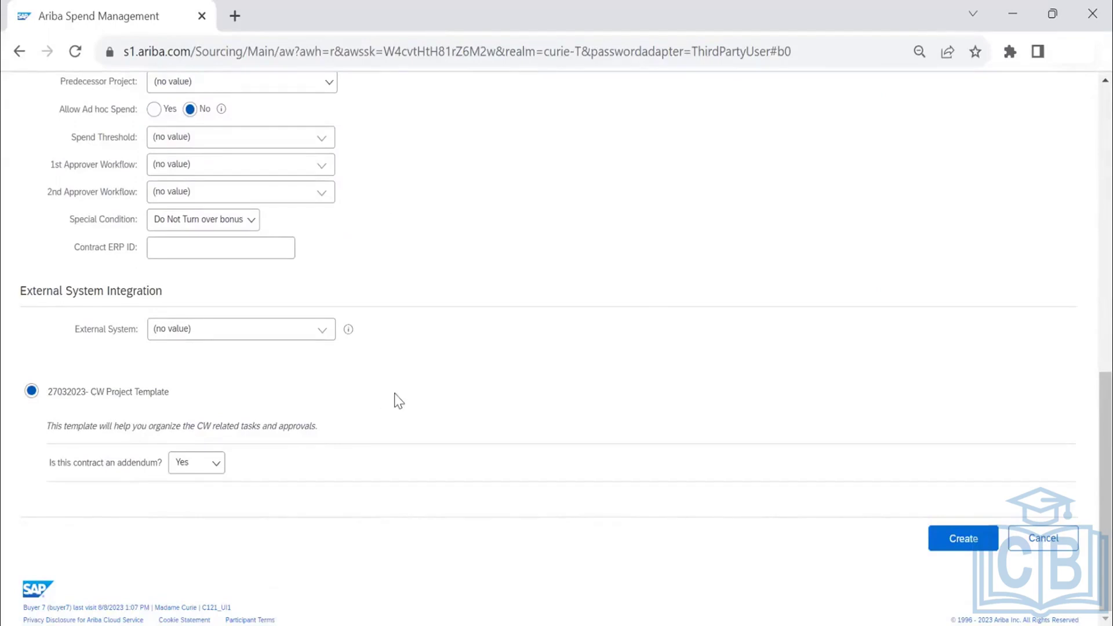
{"action": "scroll", "coordinate": [399, 400], "scroll_direction": "up", "scroll_amount": 10}
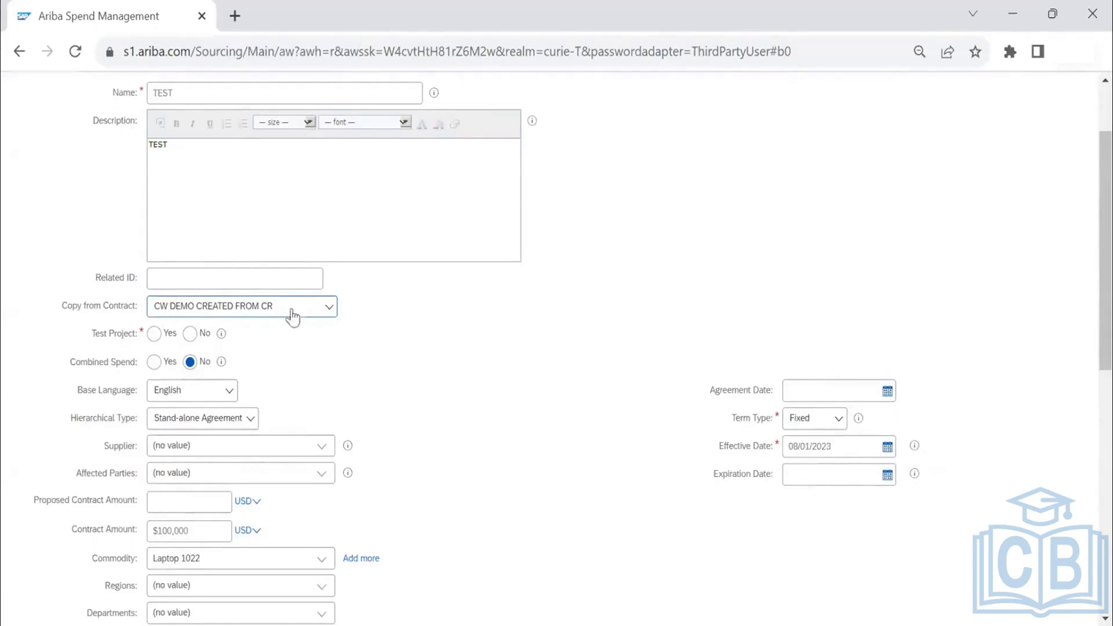
Clear the Copy from Contract source so nothing is copied, and scroll down to the templates
{"action": "left_click", "coordinate": [328, 313]}
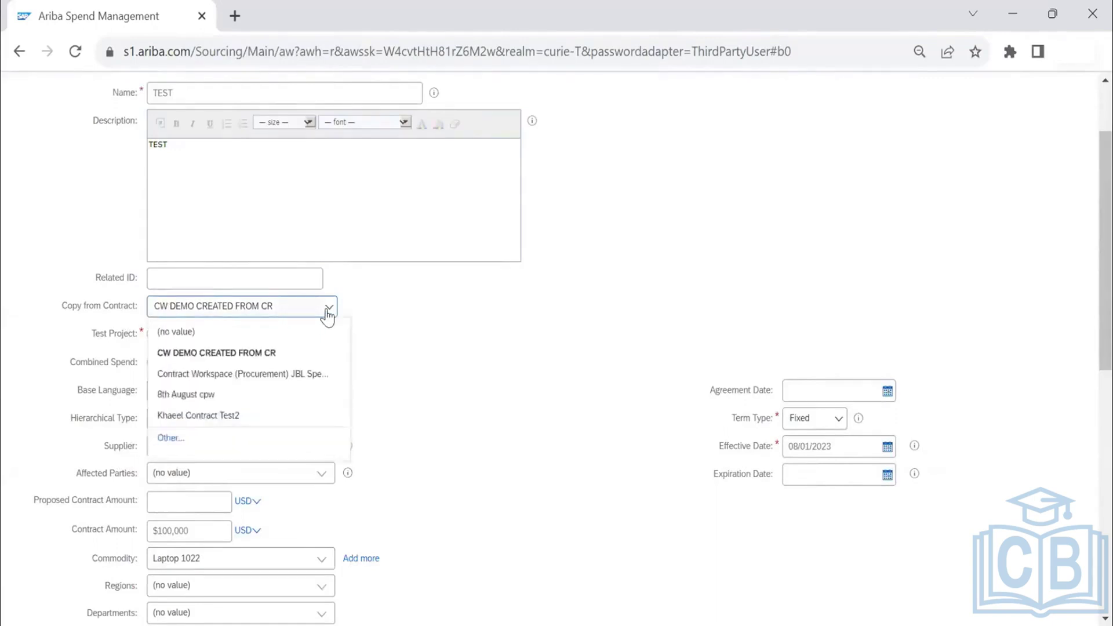
{"action": "left_click", "coordinate": [284, 361]}
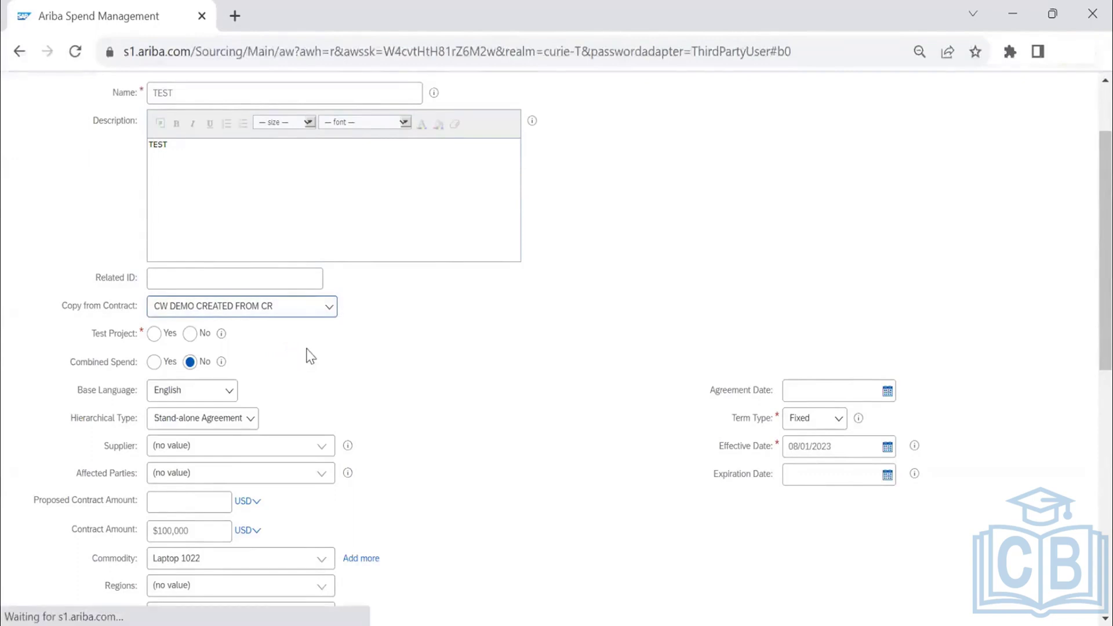
{"action": "left_click", "coordinate": [311, 313]}
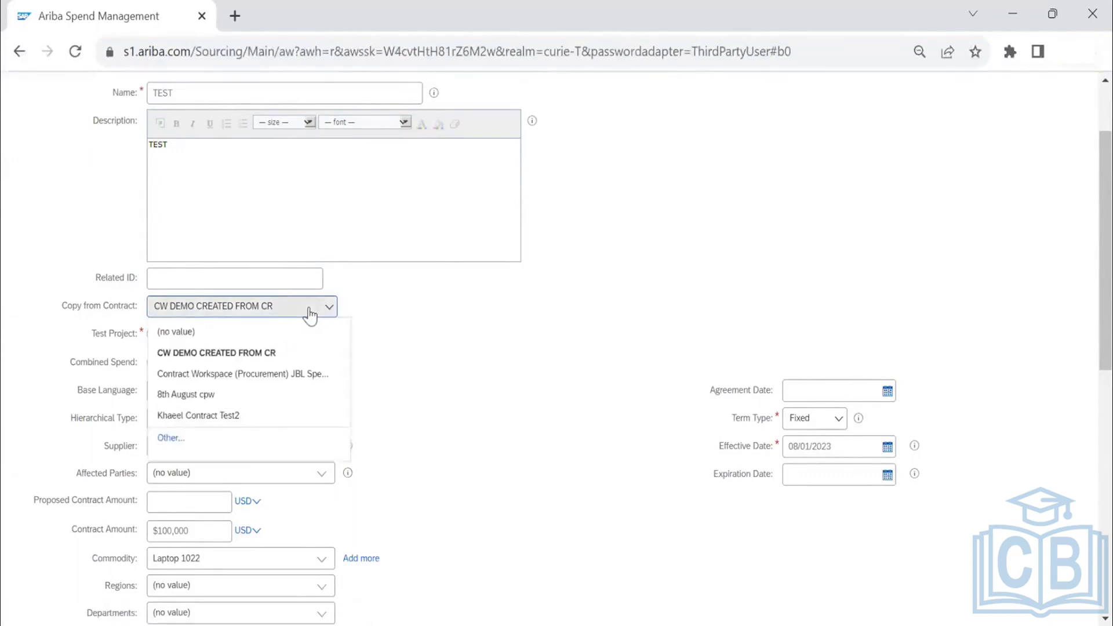
{"action": "left_click", "coordinate": [268, 328]}
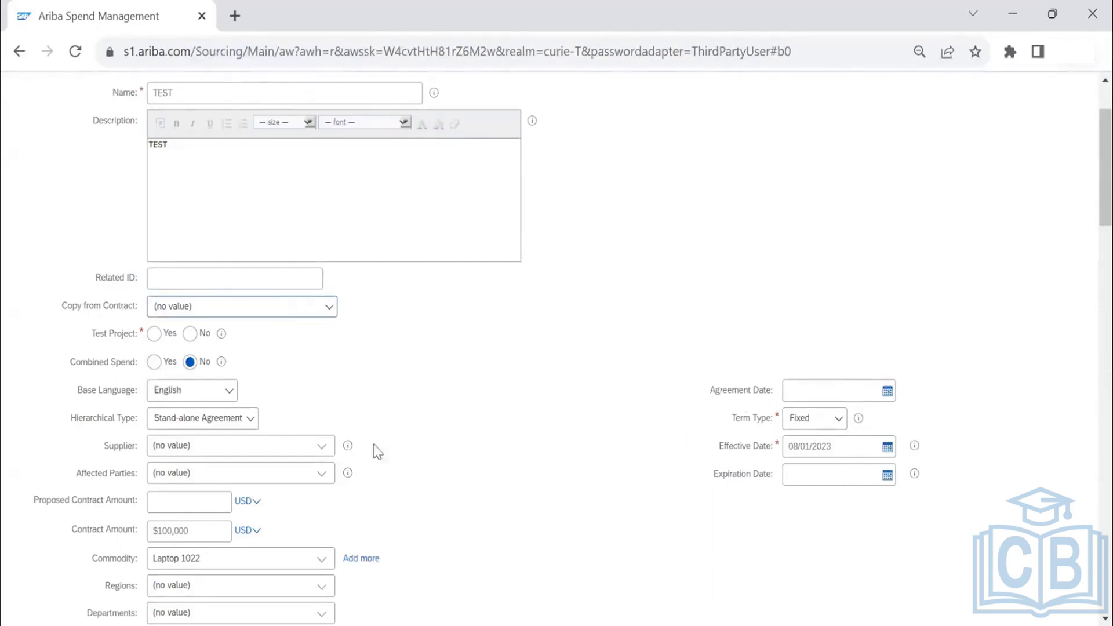
{"action": "scroll", "coordinate": [359, 449], "scroll_direction": "down", "scroll_amount": 10}
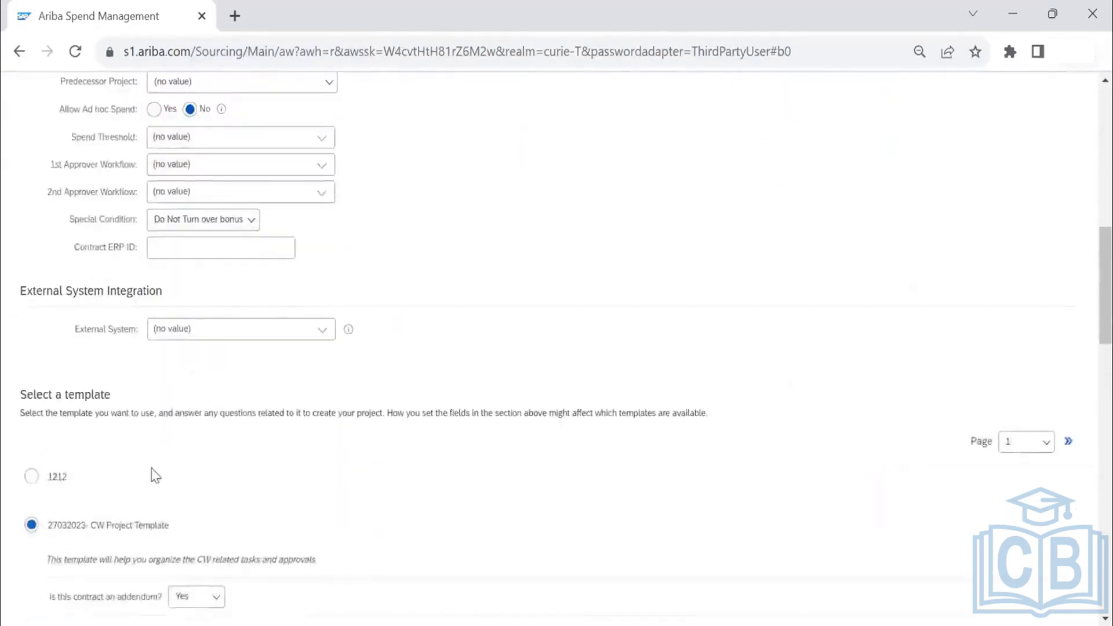
{"action": "scroll", "coordinate": [152, 471], "scroll_direction": "down", "scroll_amount": 8}
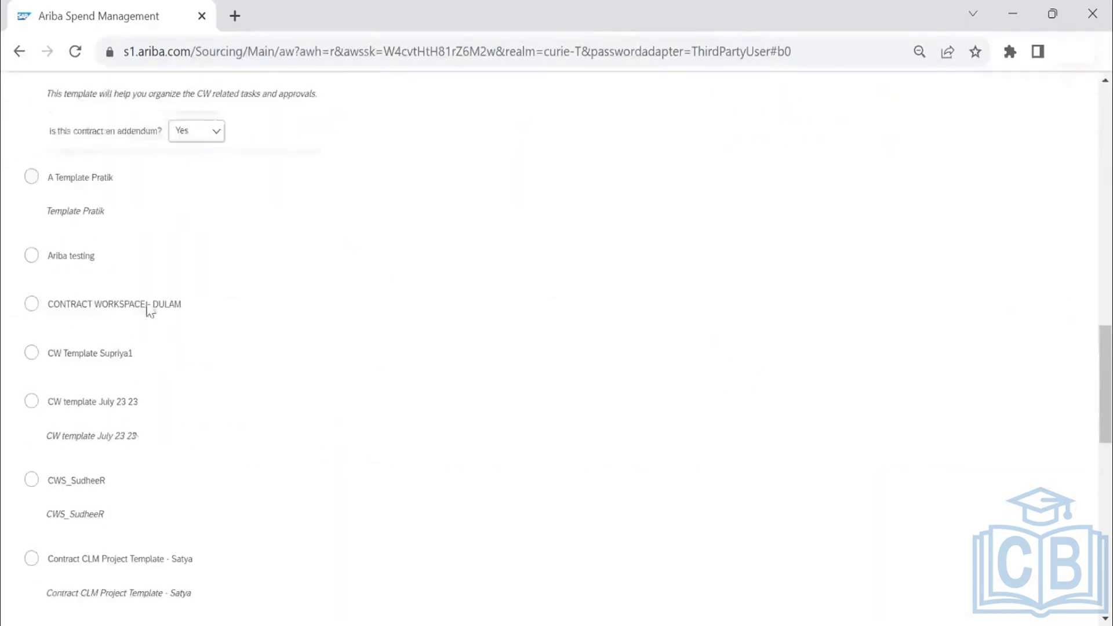
Select the CW template July 23 23 template, then browse to the second template page
{"action": "left_click", "coordinate": [32, 402]}
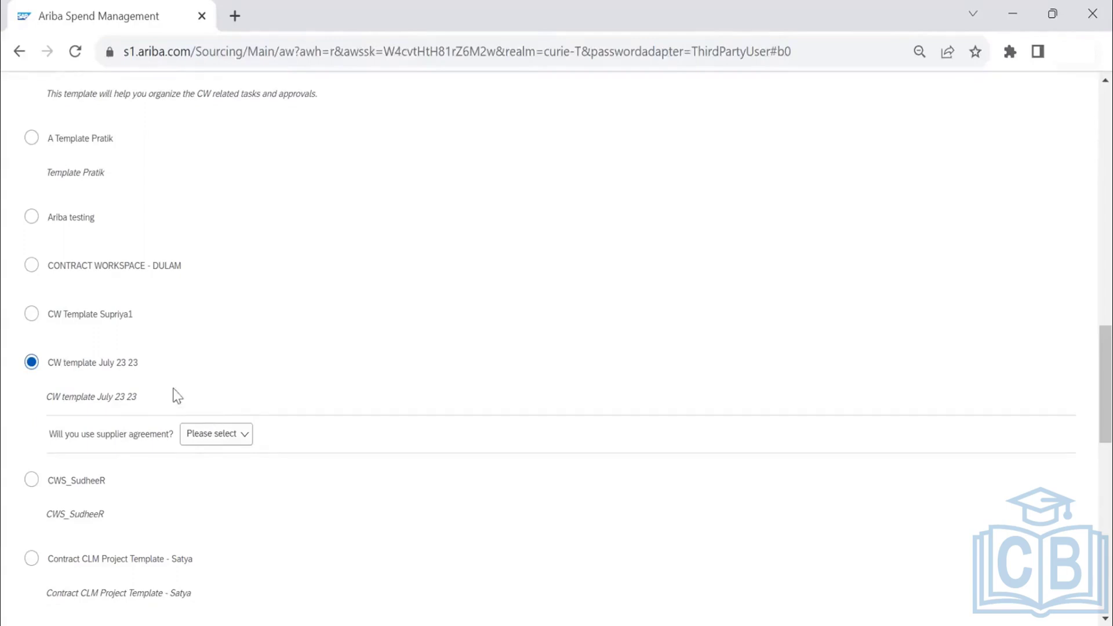
{"action": "scroll", "coordinate": [91, 323], "scroll_direction": "down", "scroll_amount": 3}
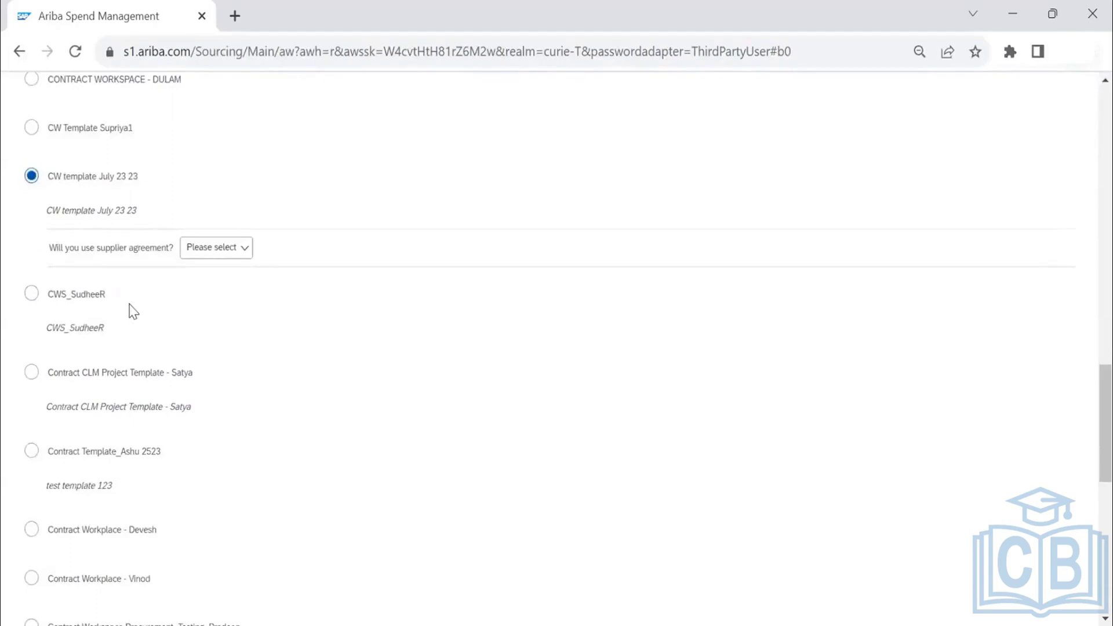
{"action": "scroll", "coordinate": [134, 312], "scroll_direction": "down", "scroll_amount": 5}
{"action": "scroll", "coordinate": [134, 311], "scroll_direction": "down", "scroll_amount": 6}
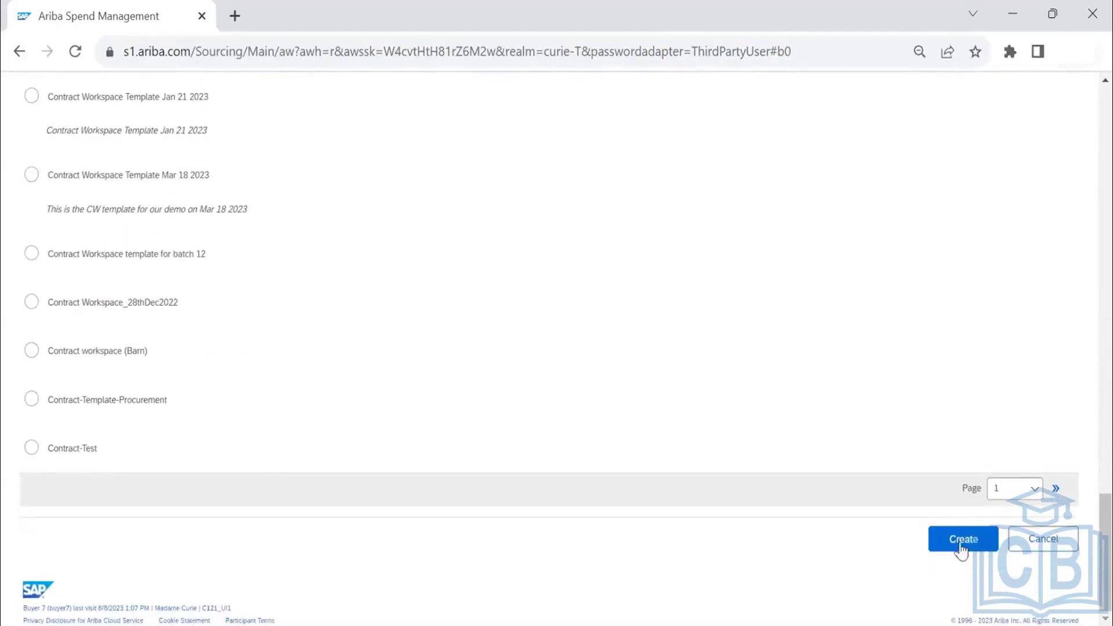
{"action": "left_click", "coordinate": [1014, 488]}
{"action": "left_click", "coordinate": [1001, 542]}
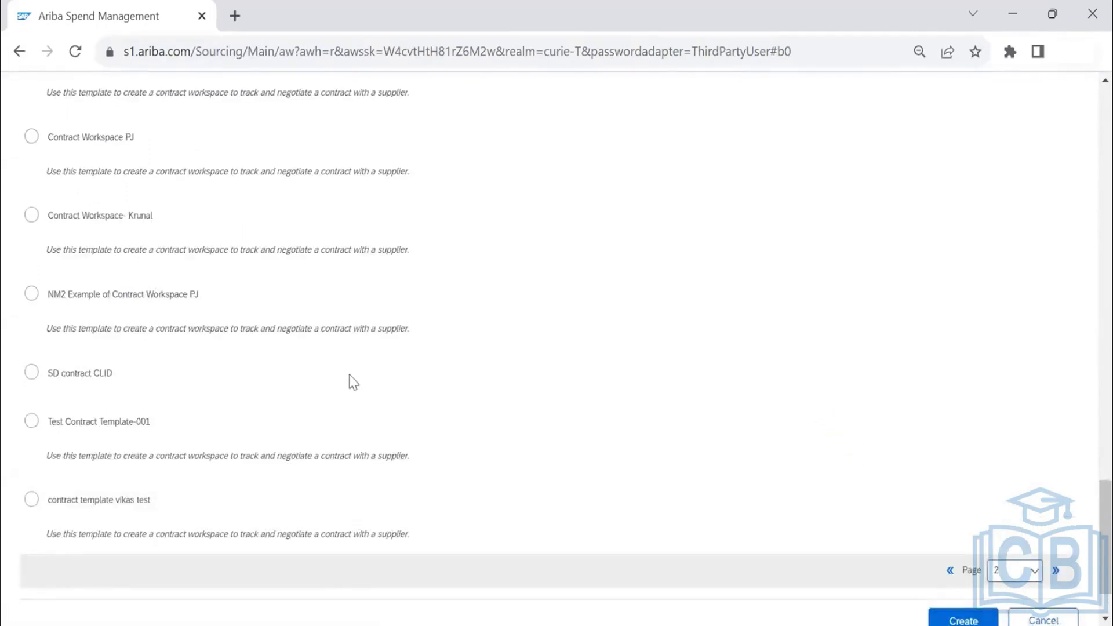
Go to template page 3 and choose SD TEST Template instead
{"action": "scroll", "coordinate": [352, 382], "scroll_direction": "up", "scroll_amount": 10}
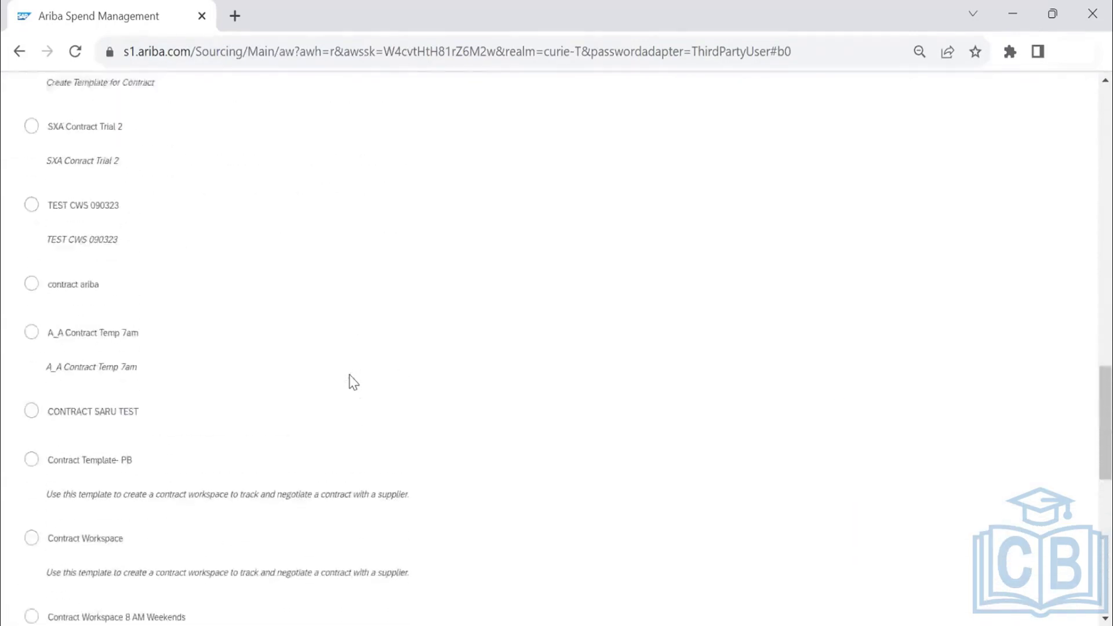
{"action": "scroll", "coordinate": [352, 382], "scroll_direction": "up", "scroll_amount": 3}
{"action": "scroll", "coordinate": [353, 382], "scroll_direction": "up", "scroll_amount": 6}
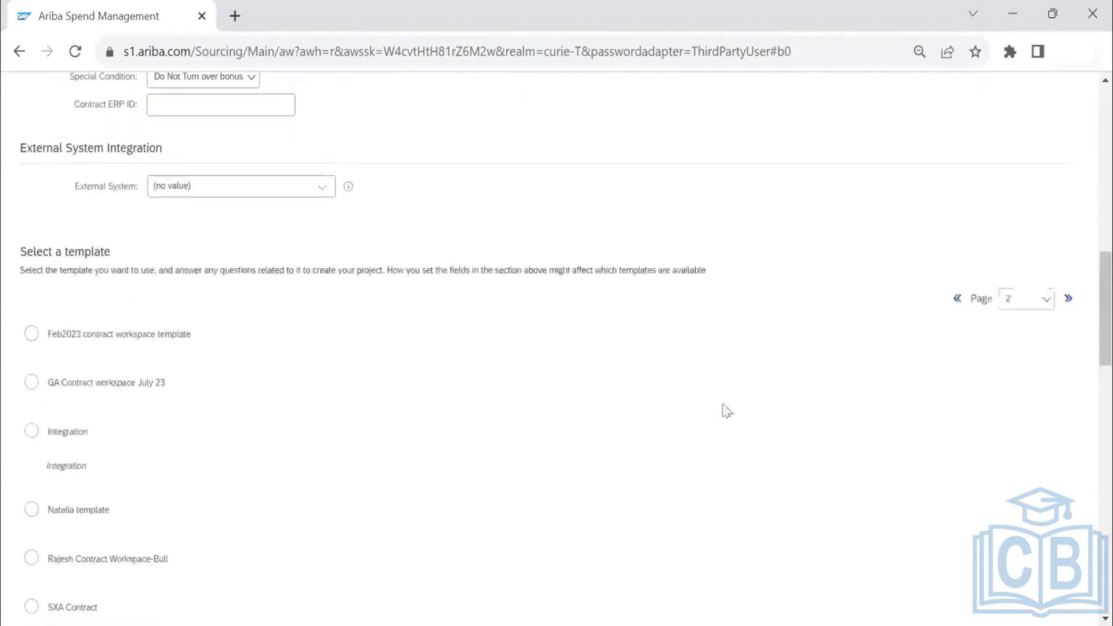
{"action": "left_click", "coordinate": [1013, 316]}
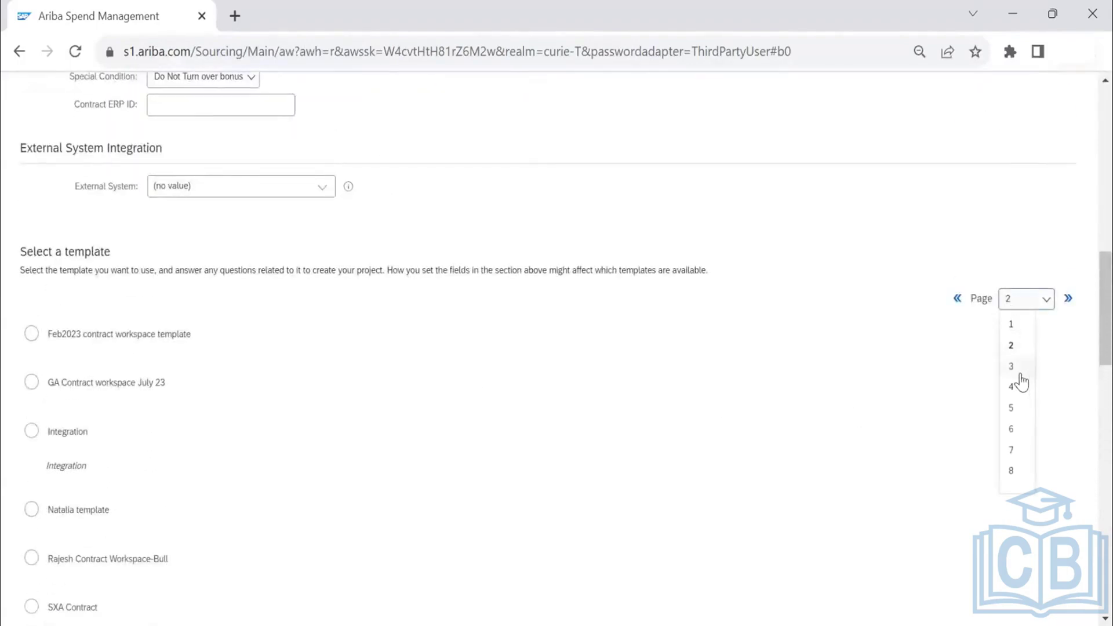
{"action": "left_click", "coordinate": [1023, 374]}
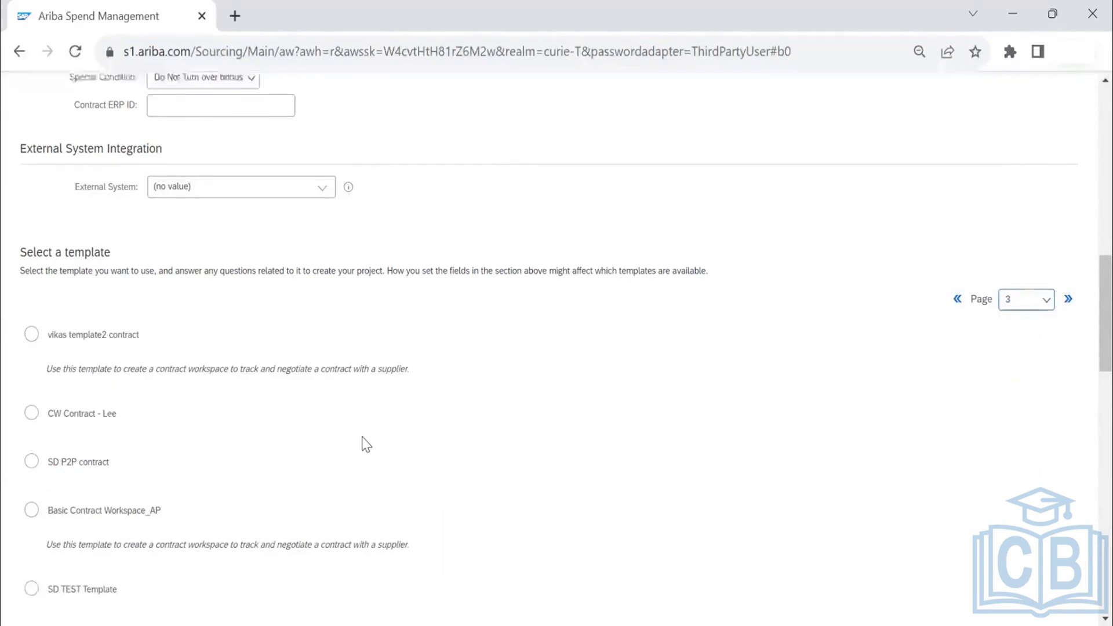
{"action": "scroll", "coordinate": [362, 437], "scroll_direction": "down", "scroll_amount": 2}
{"action": "scroll", "coordinate": [362, 436], "scroll_direction": "down", "scroll_amount": 4}
{"action": "scroll", "coordinate": [362, 437], "scroll_direction": "down", "scroll_amount": 4}
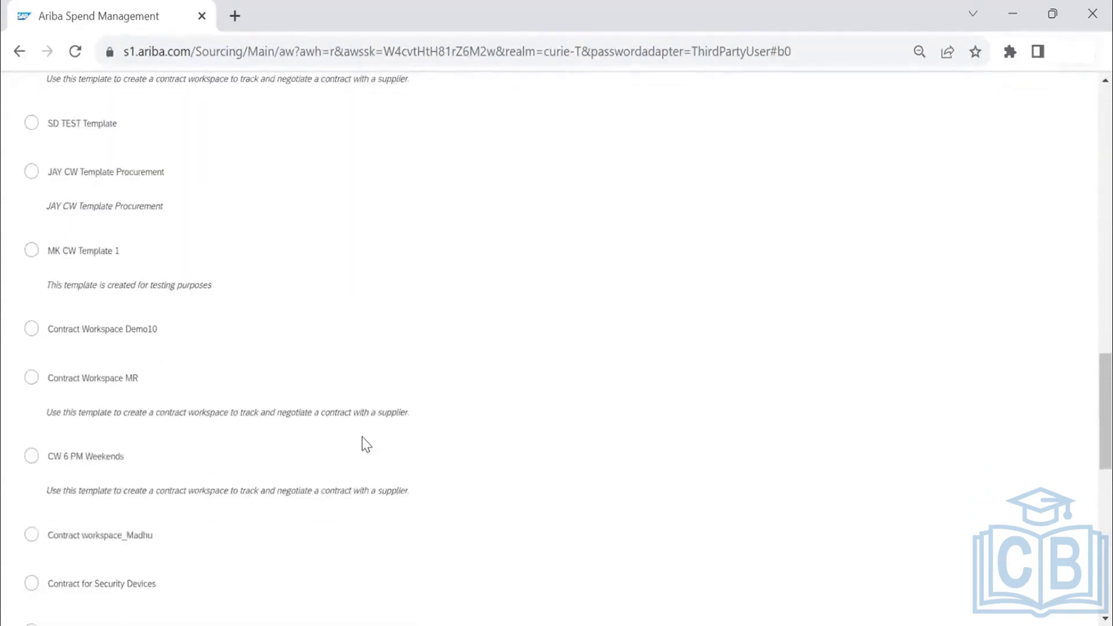
{"action": "left_click", "coordinate": [32, 123]}
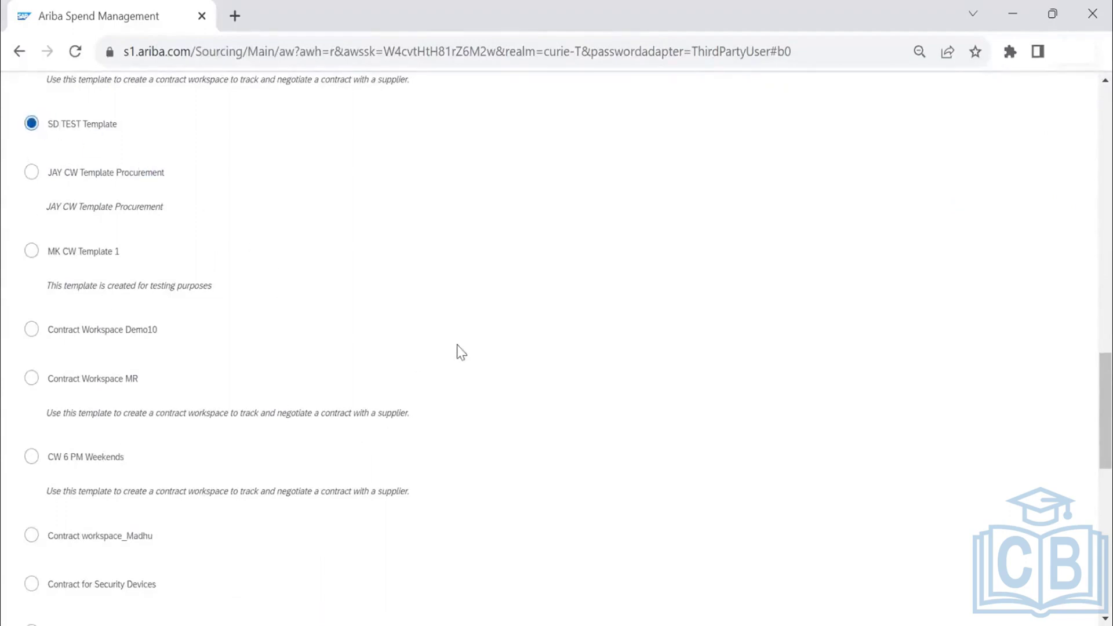
{"action": "scroll", "coordinate": [645, 352], "scroll_direction": "up", "scroll_amount": 15}
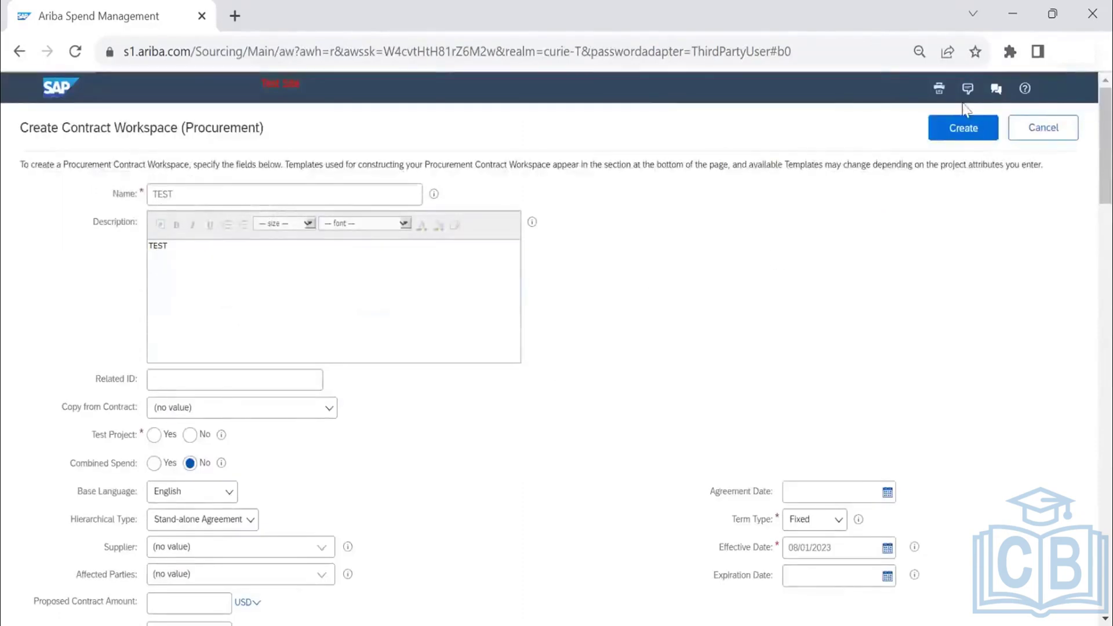
Create the TEST workspace, setting Test Project to No to clear the required-field error
{"action": "left_click", "coordinate": [955, 131]}
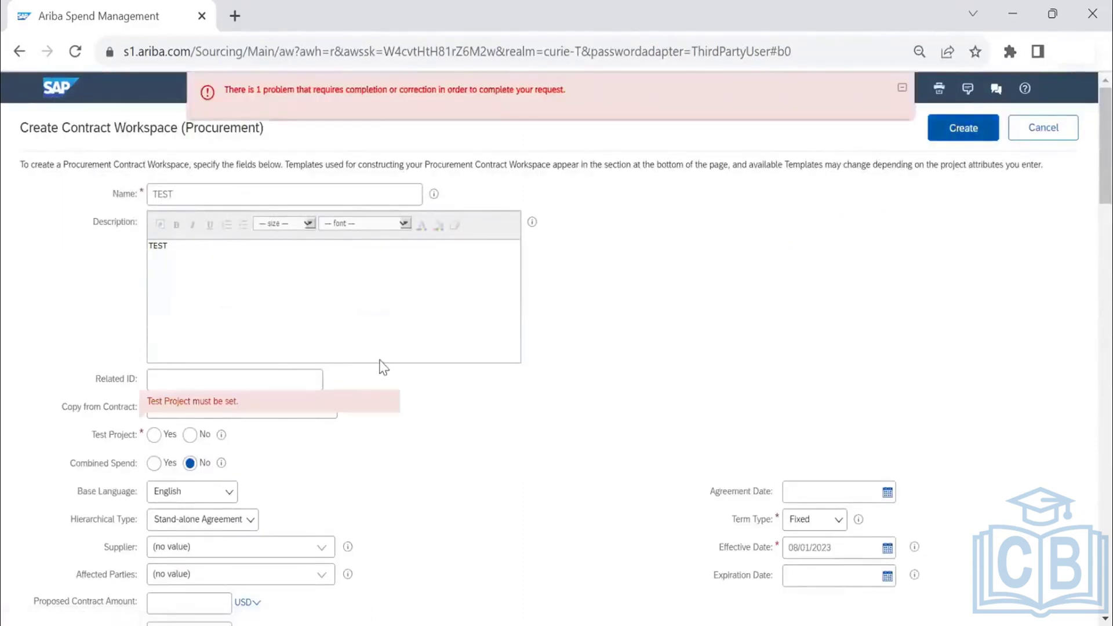
{"action": "left_click", "coordinate": [188, 435]}
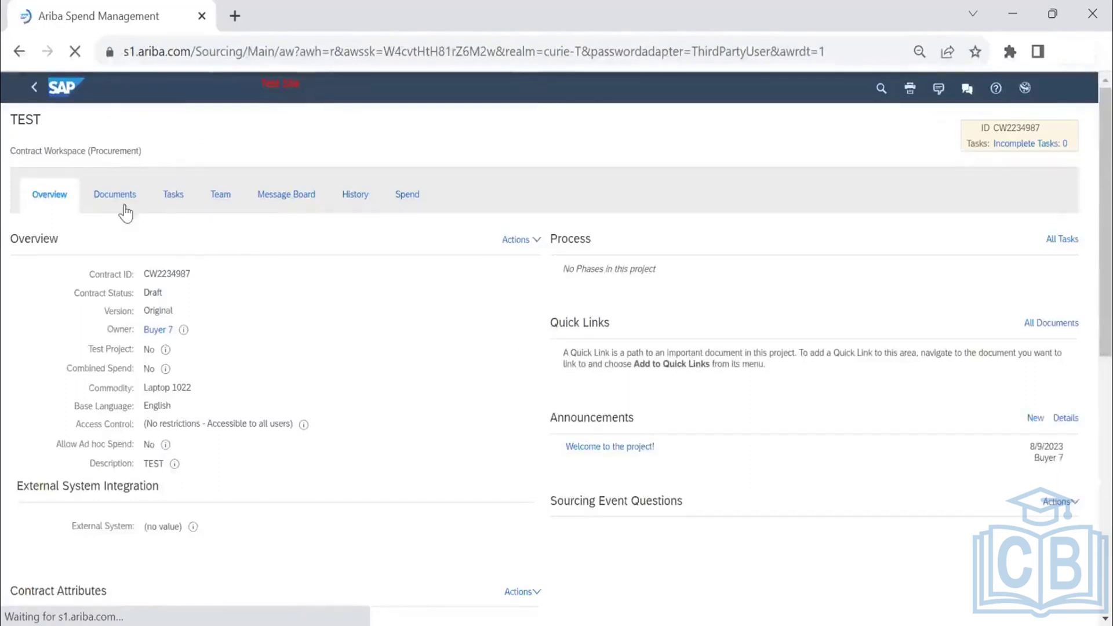
{"action": "left_click", "coordinate": [115, 195]}
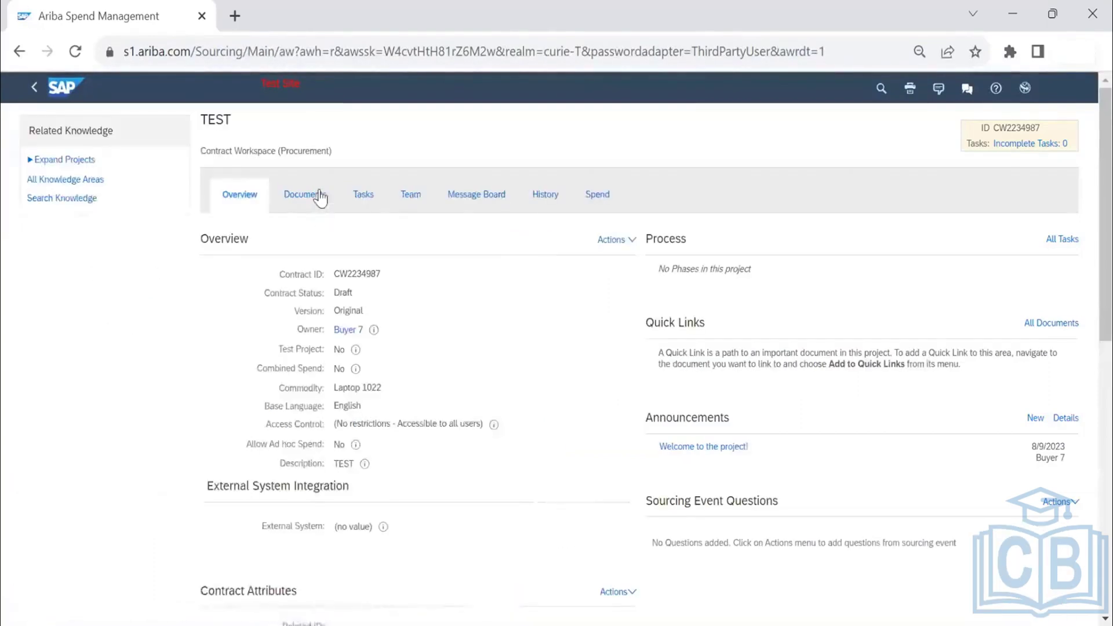
Bring up the Create Document form from the Documents tab's Actions > Create > Document
{"action": "left_click", "coordinate": [317, 195]}
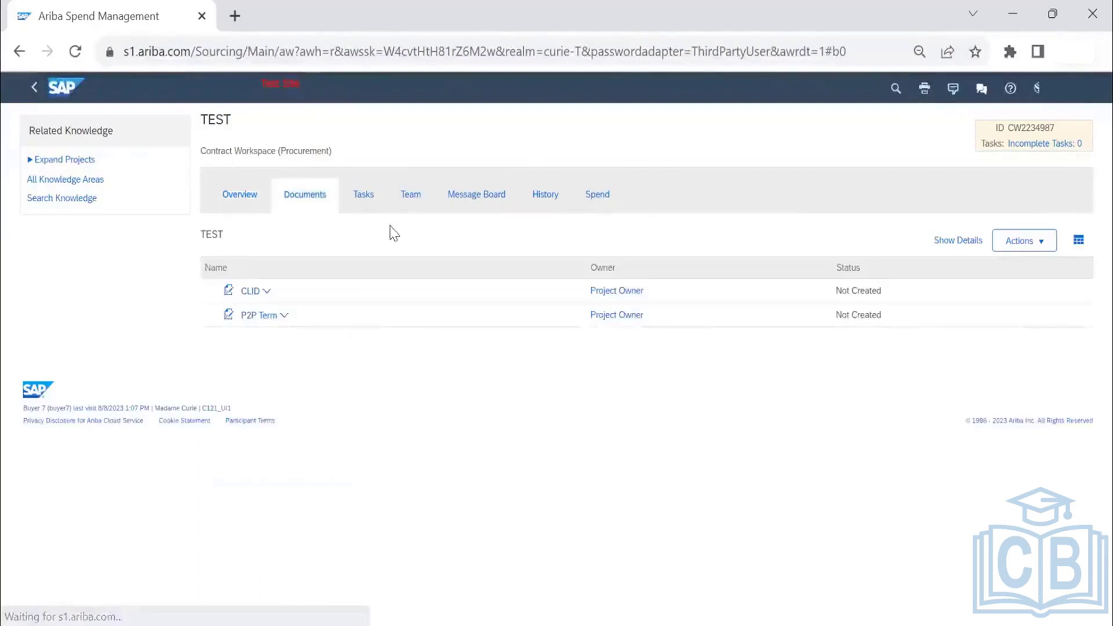
{"action": "left_click", "coordinate": [1036, 249]}
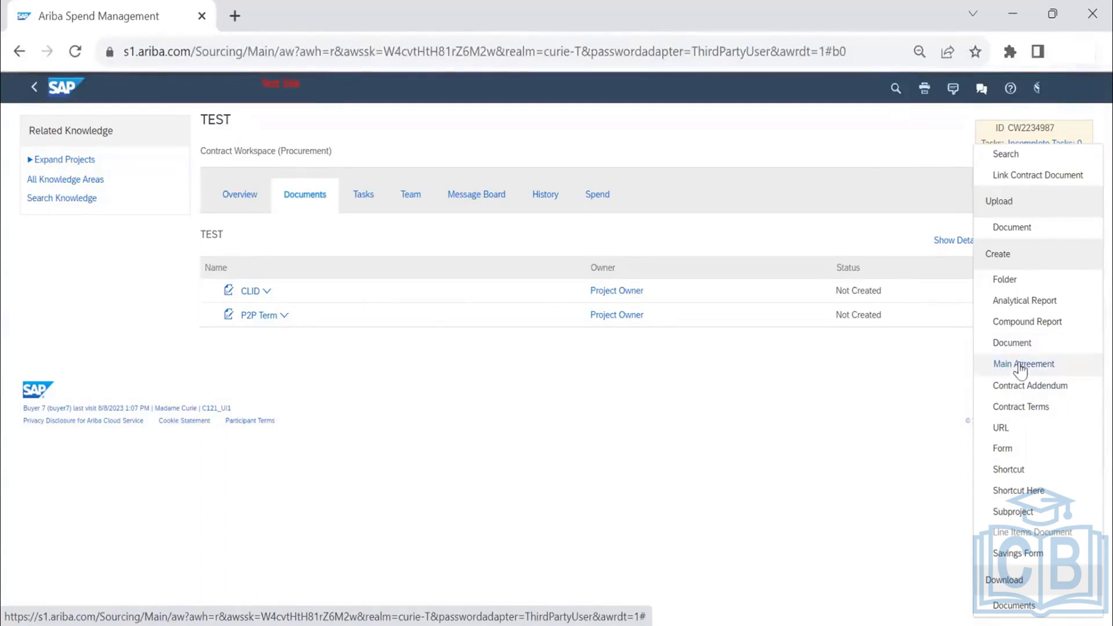
{"action": "left_click", "coordinate": [1008, 341]}
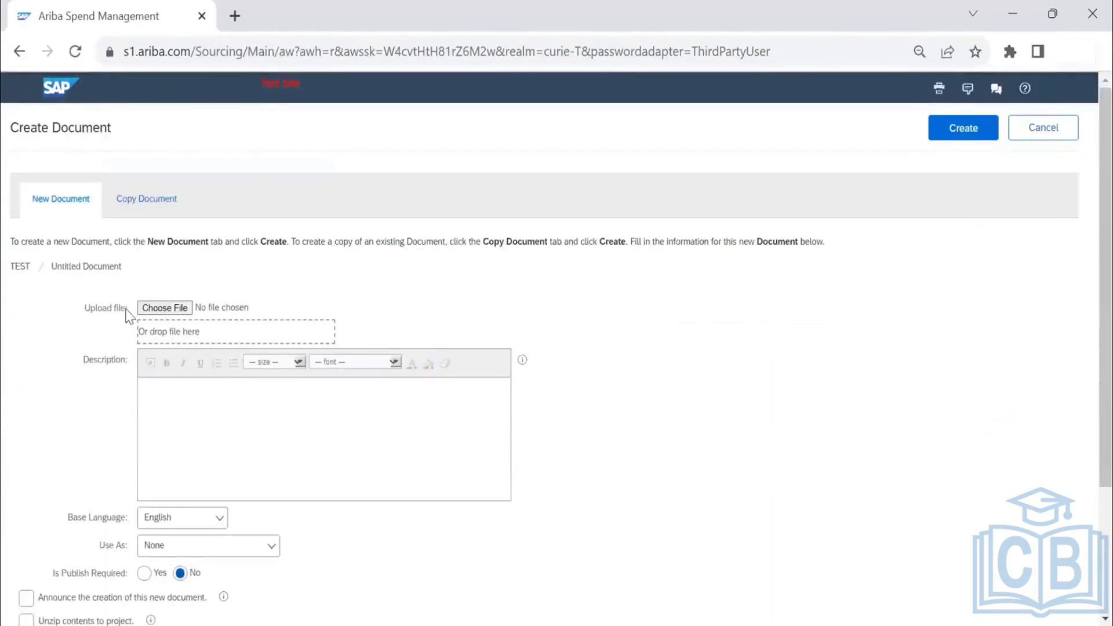
Upload the Main Agreement Template file from Downloads and create the document
{"action": "left_click", "coordinate": [163, 308]}
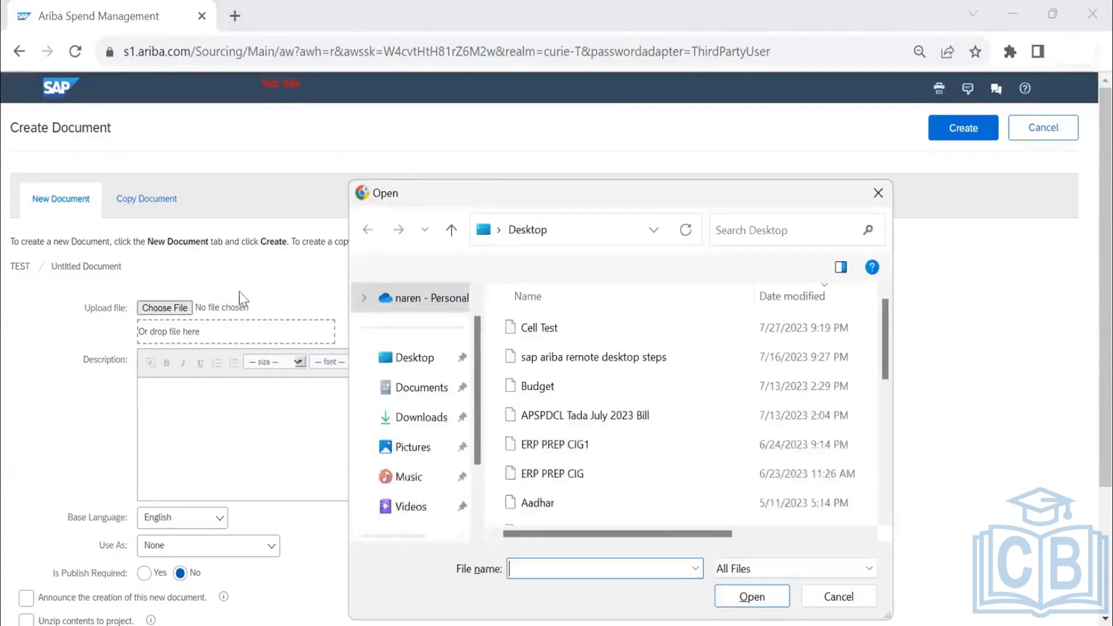
{"action": "left_click", "coordinate": [420, 424]}
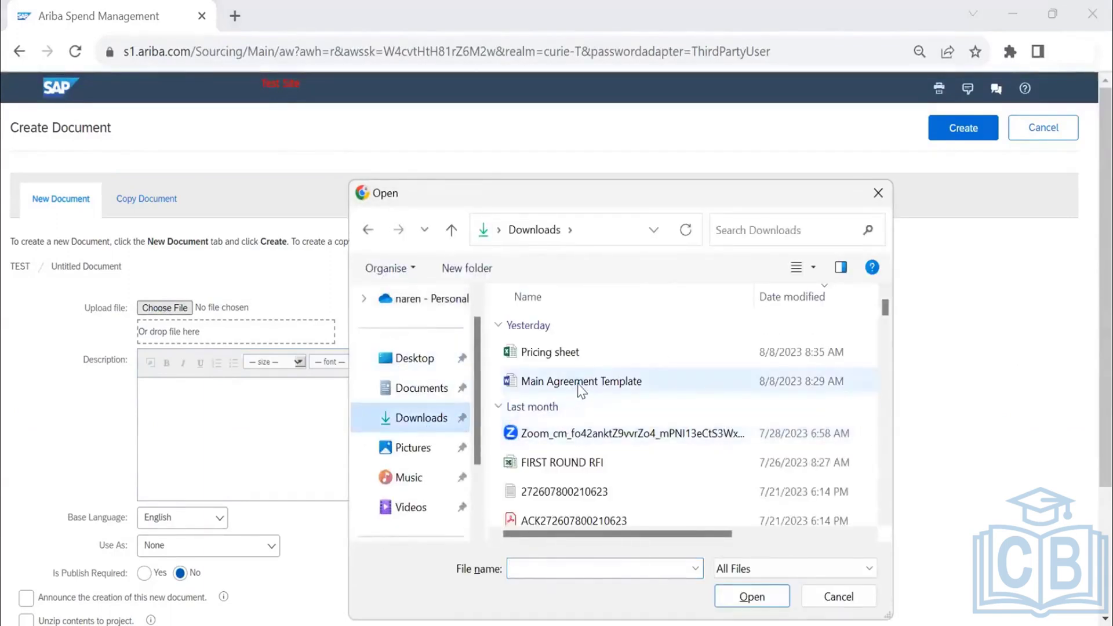
{"action": "left_click", "coordinate": [578, 389]}
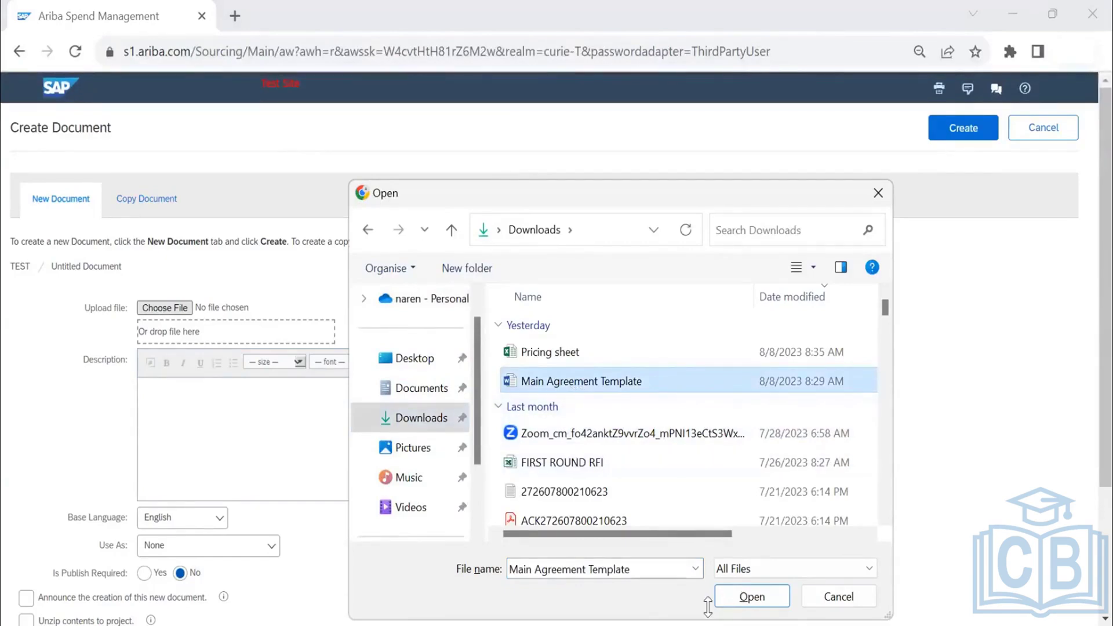
{"action": "left_click", "coordinate": [744, 596]}
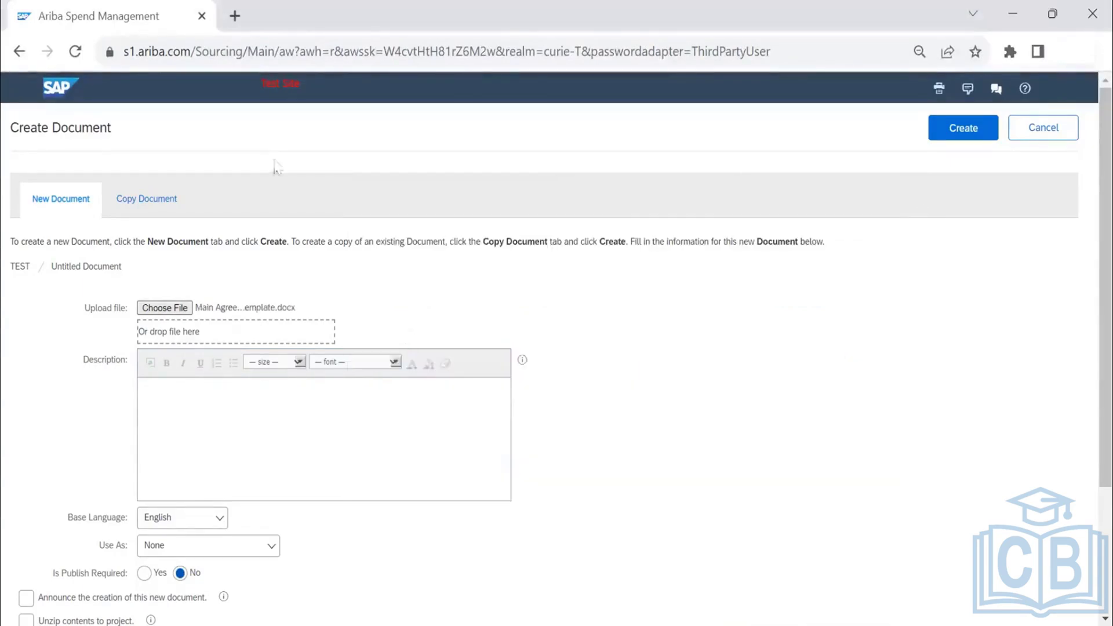
{"action": "left_click_drag", "start_coordinate": [110, 128], "coordinate": [11, 139]}
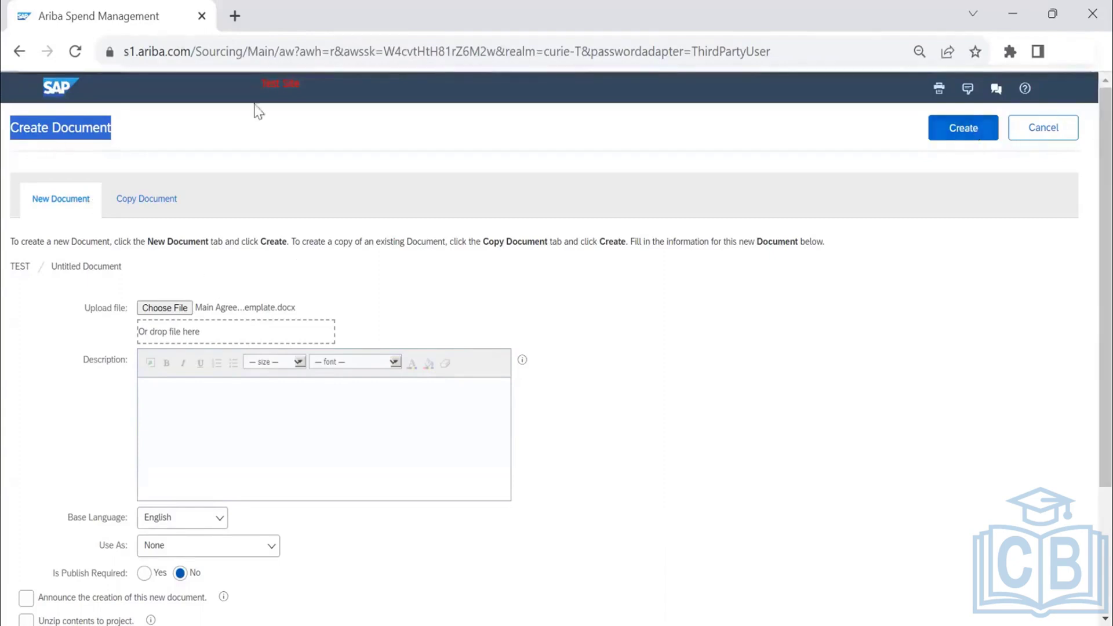
{"action": "left_click", "coordinate": [965, 130]}
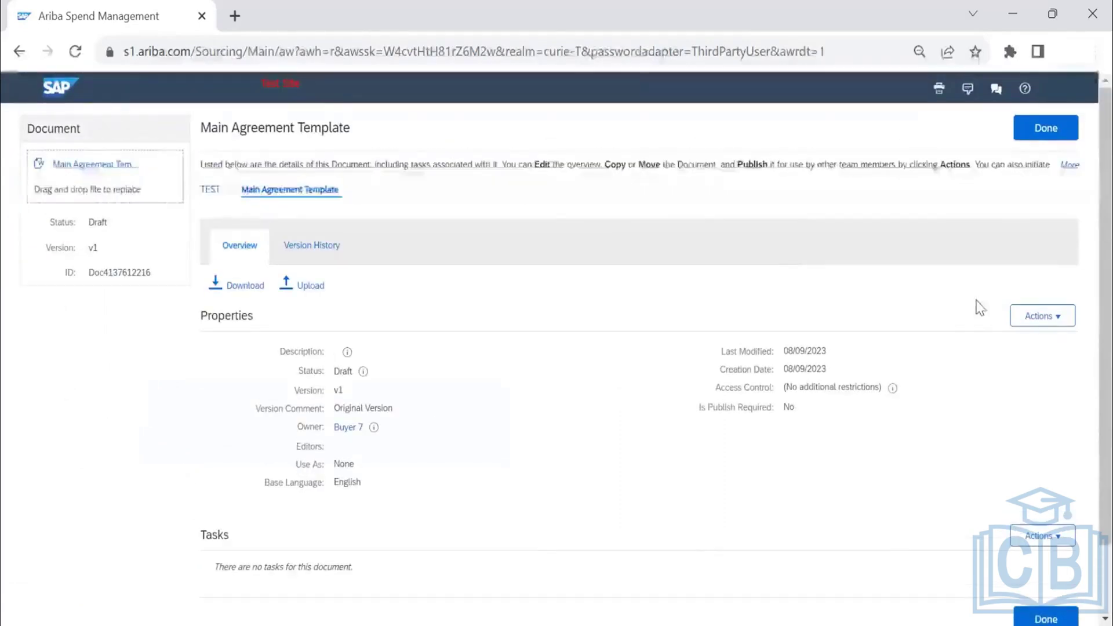
Review the Main Agreement Template draft v1 details and close them with Done
{"action": "left_click", "coordinate": [1034, 132]}
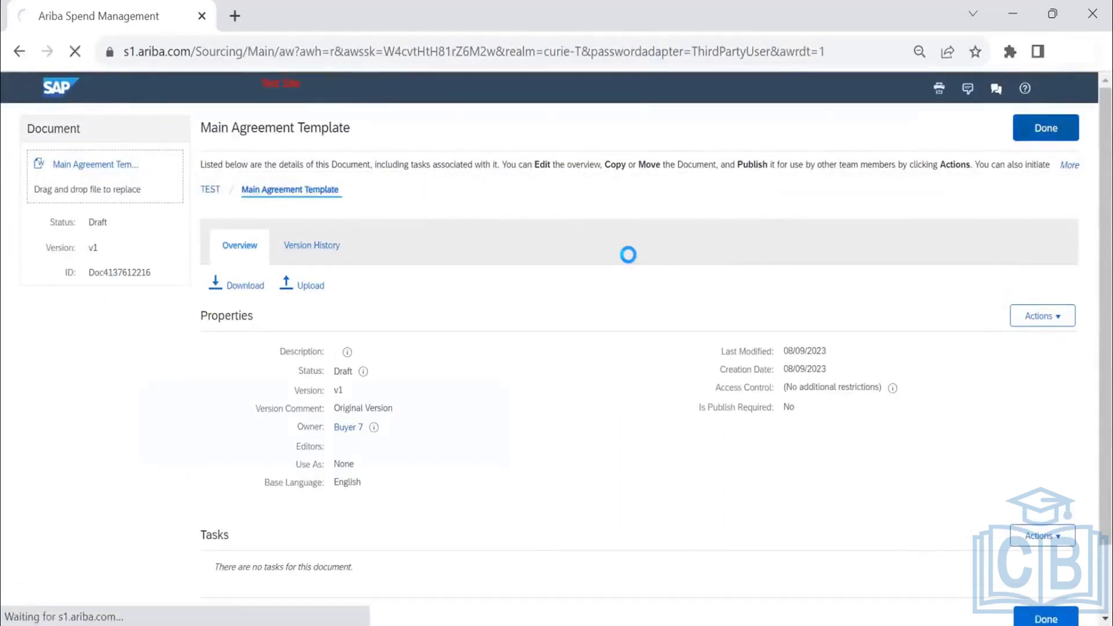